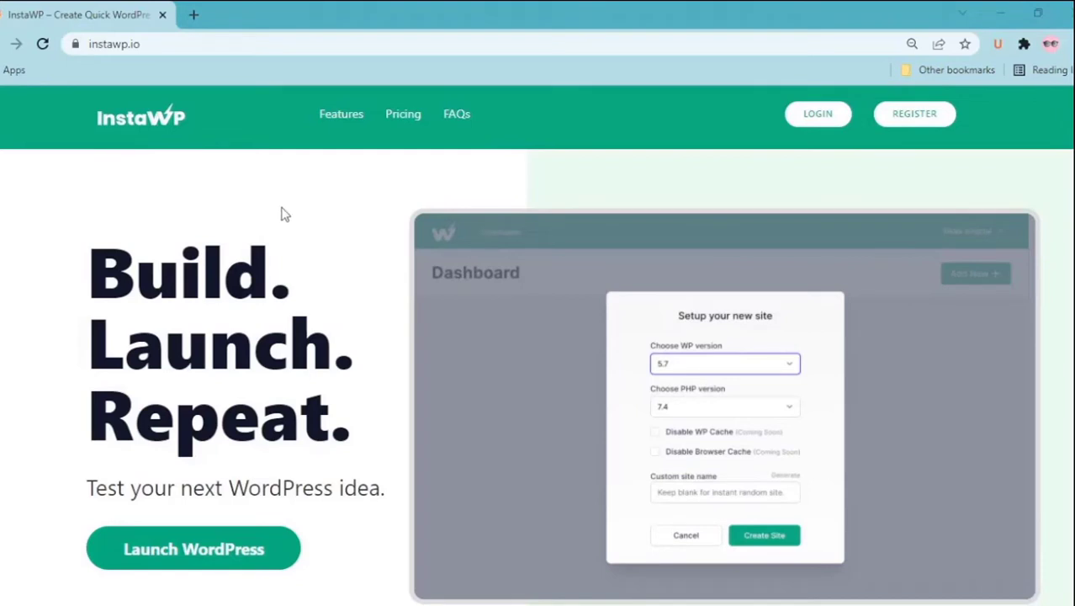
Scroll up on the InstaWP Sites dashboard to view the empty site list
scroll(285, 215, up, 1)
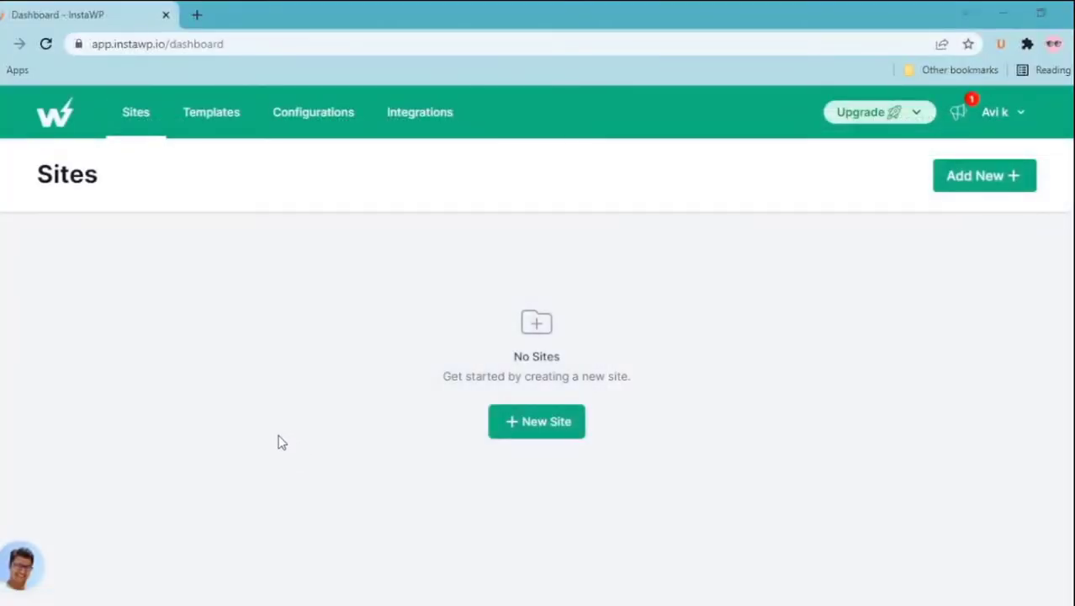
Create a new InstaWP site named Quiz-Survey on WordPress 5.9, PHP 7.4 and default configuration
click(557, 436)
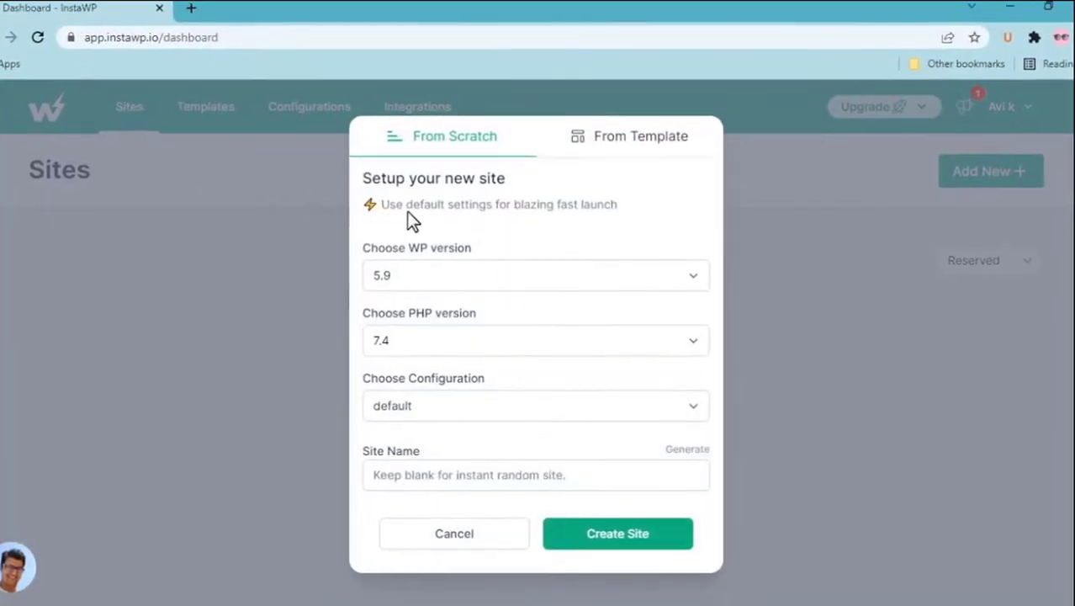
click(431, 282)
click(426, 294)
click(496, 340)
click(490, 341)
click(476, 406)
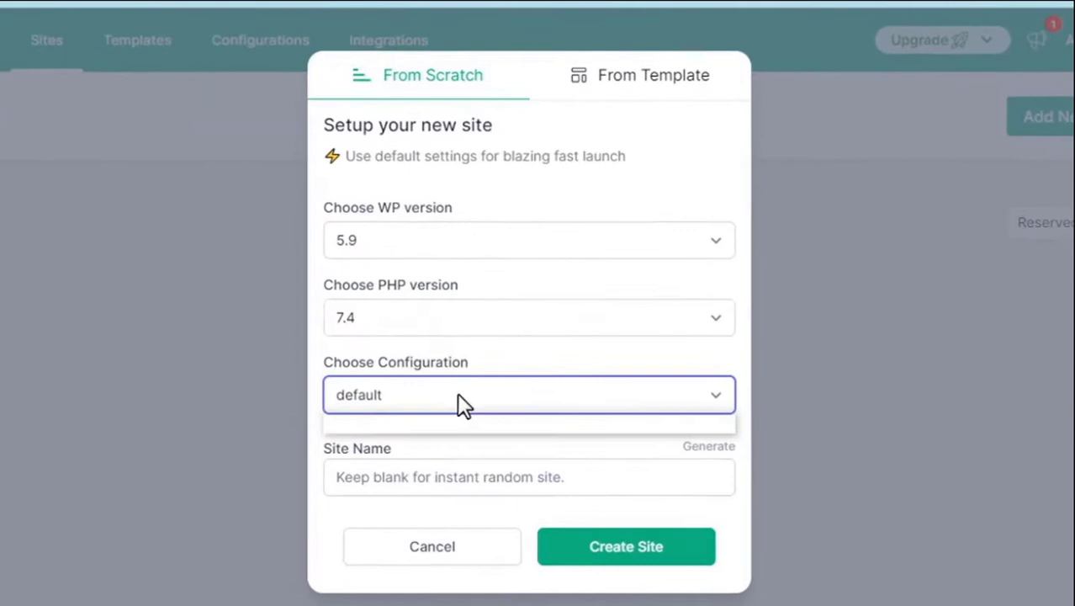
click(476, 407)
click(446, 471)
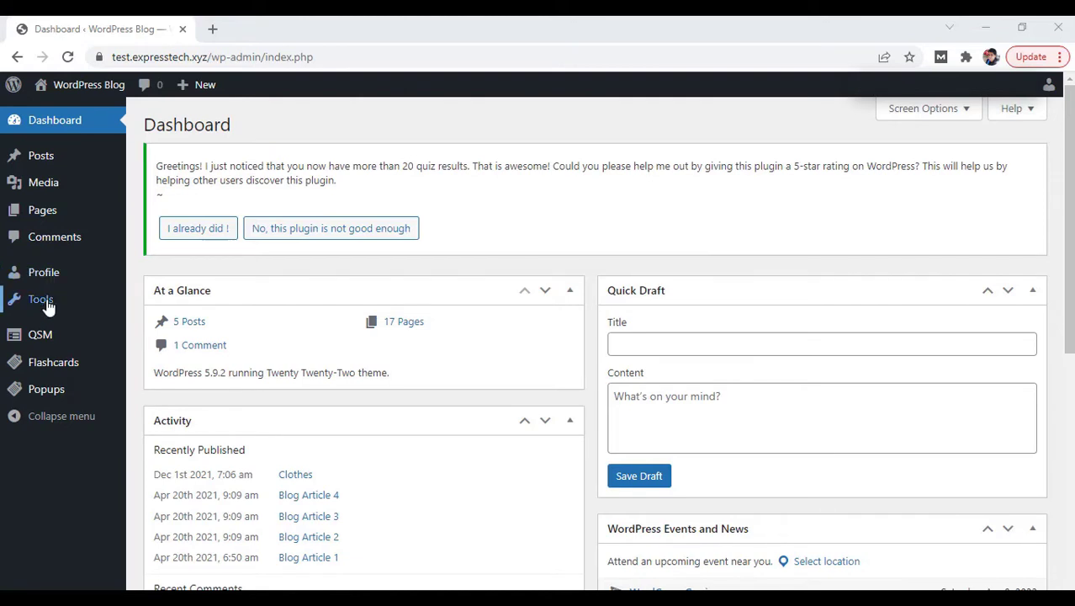
Go to QSM's Quizzes/Surveys list from the WordPress admin sidebar
mouse_move(37, 345)
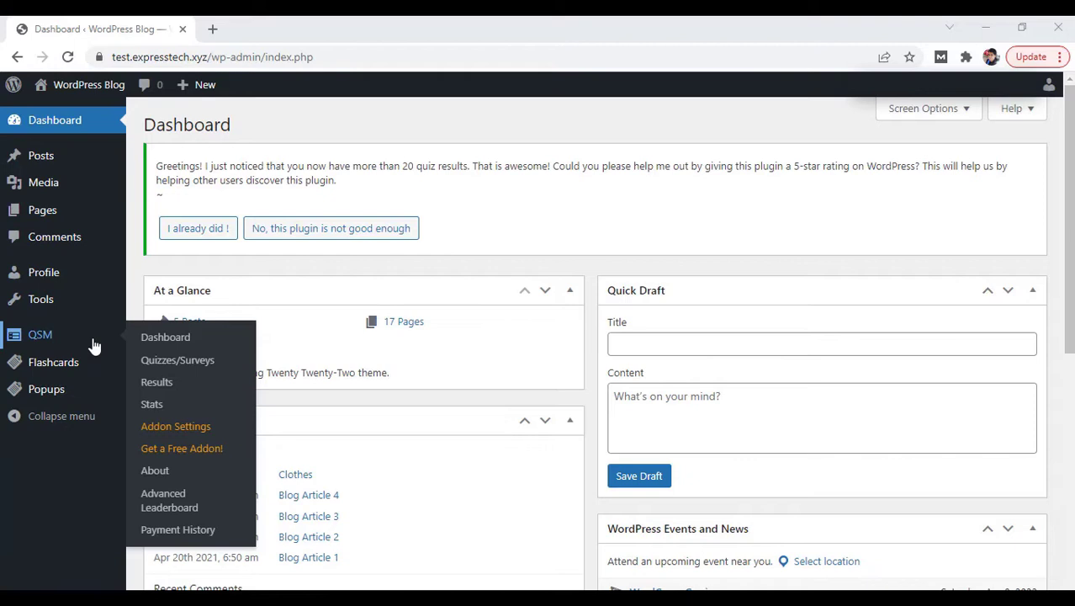
click(140, 363)
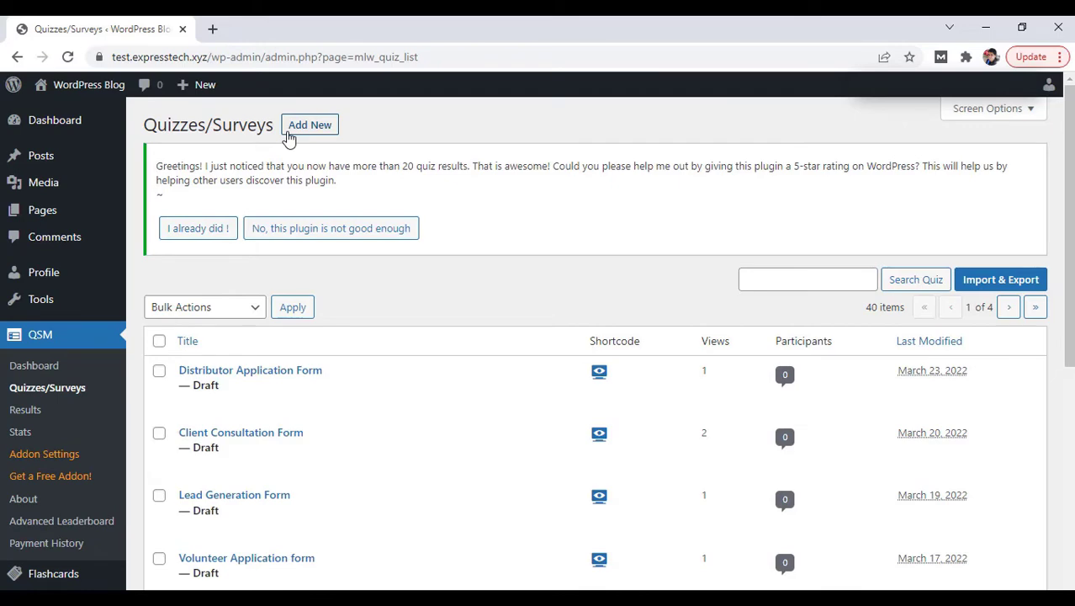
Start a new QSM quiz with the Default Theme and continue to Quiz Settings
click(289, 135)
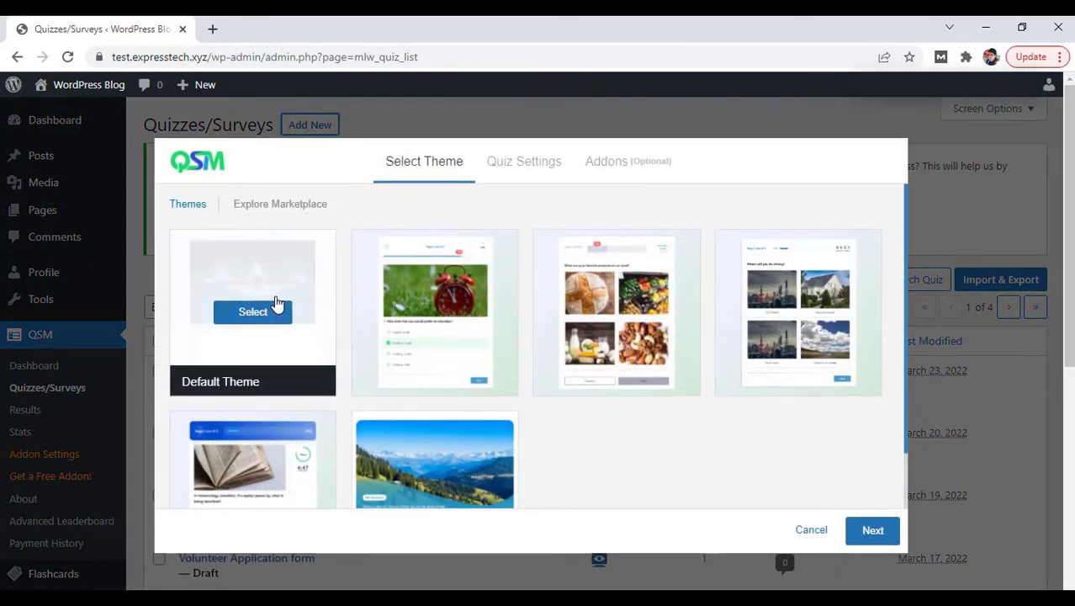
mouse_move(408, 313)
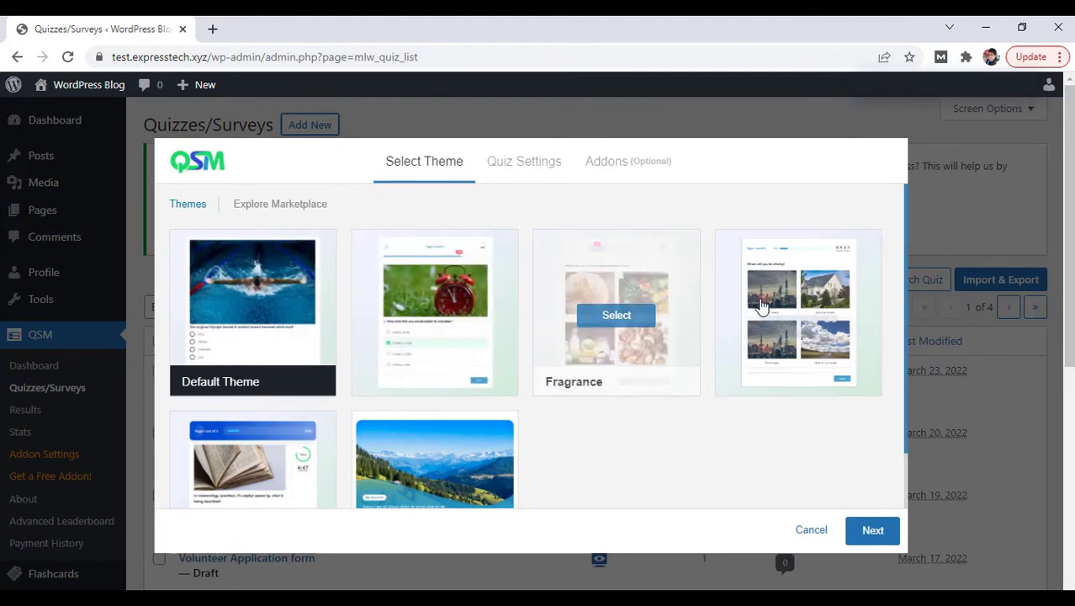
mouse_move(760, 306)
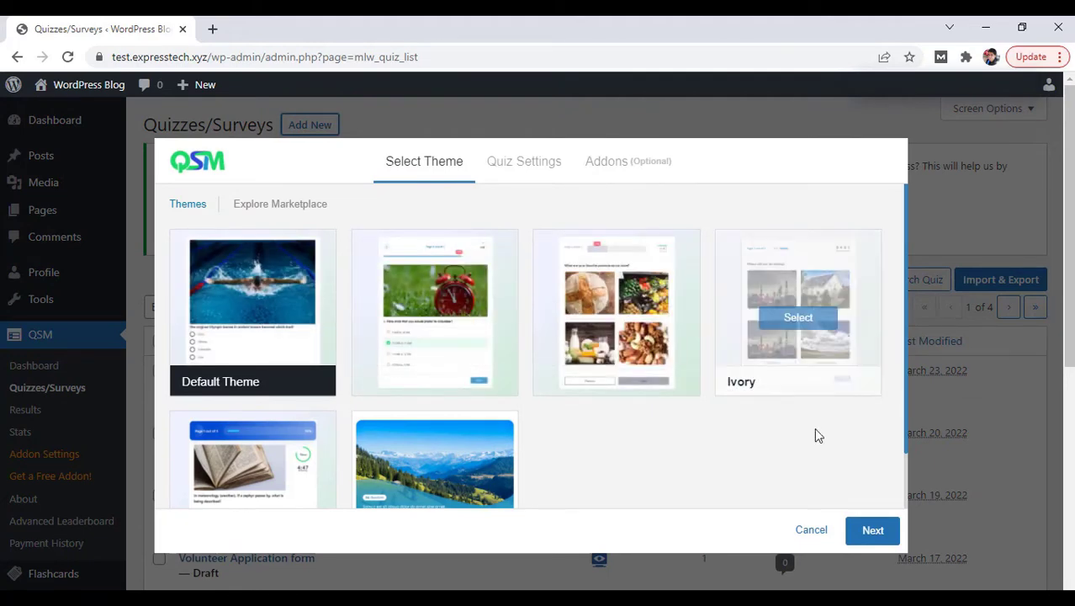
scroll(906, 501, down, 2)
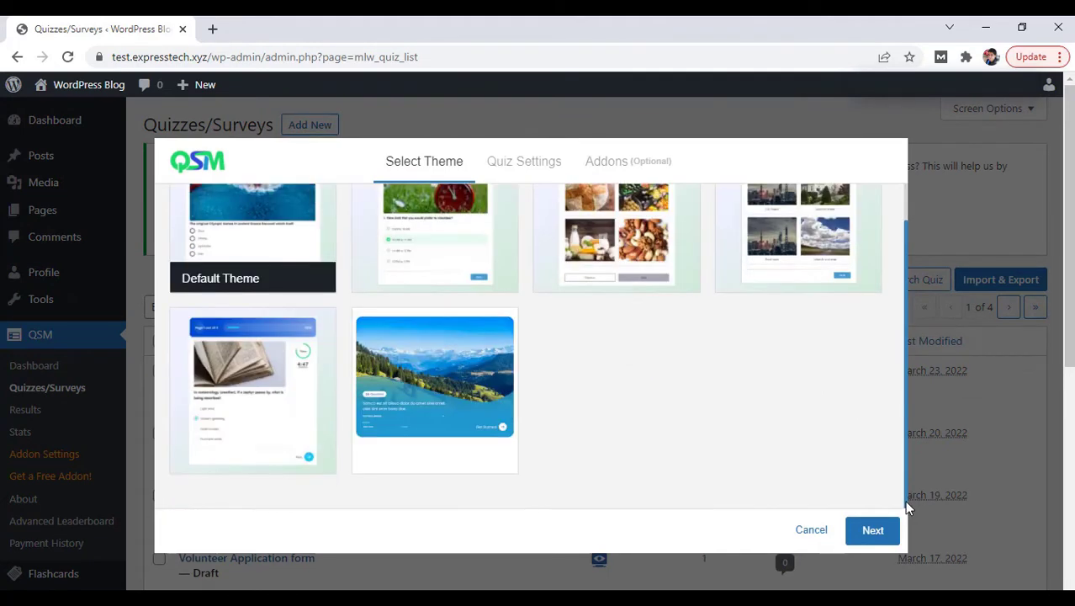
click(867, 542)
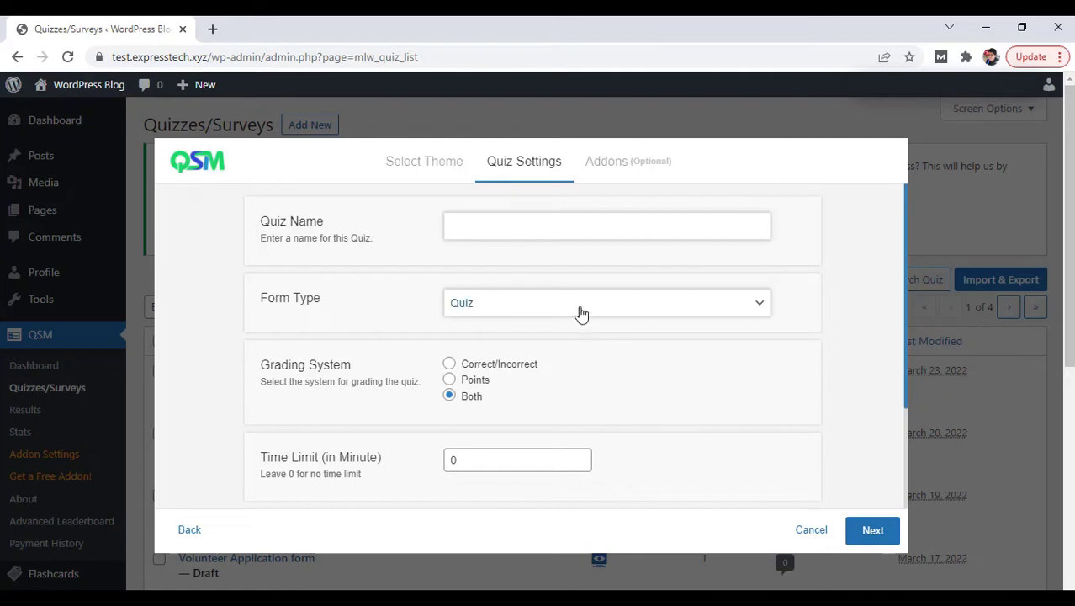
Name the quiz 'Recruitment Form' with Form Type Simple Form, then continue to Addons
click(503, 227)
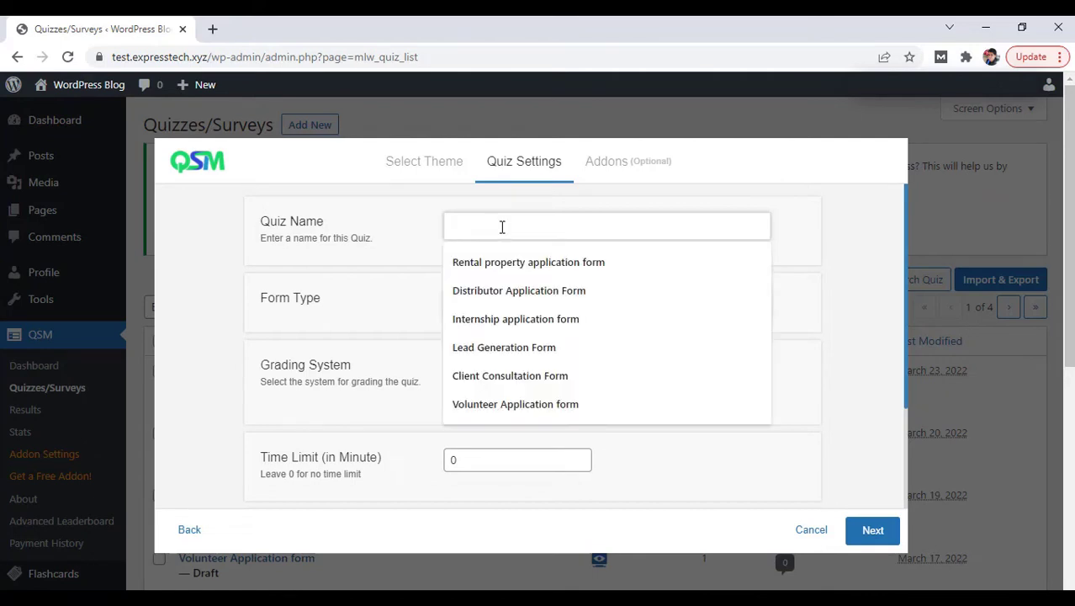
text(R)
click(500, 290)
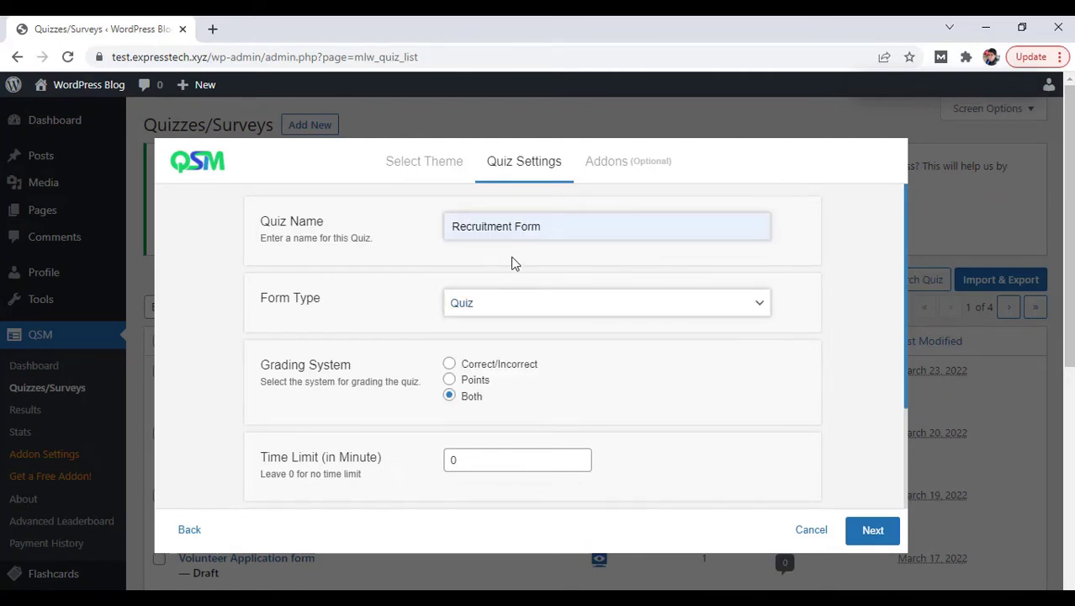
click(504, 310)
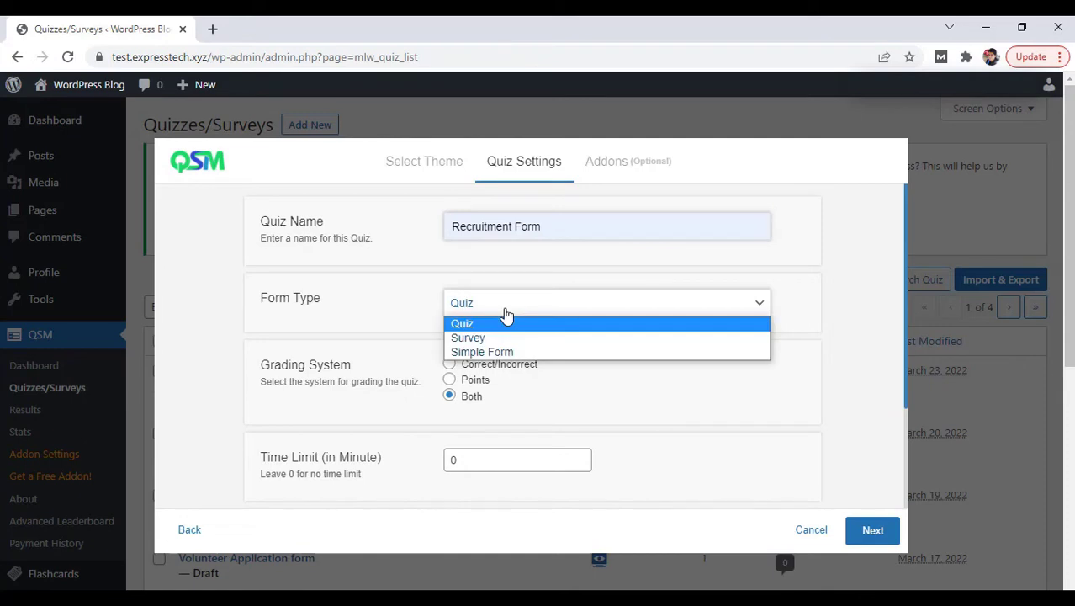
click(526, 353)
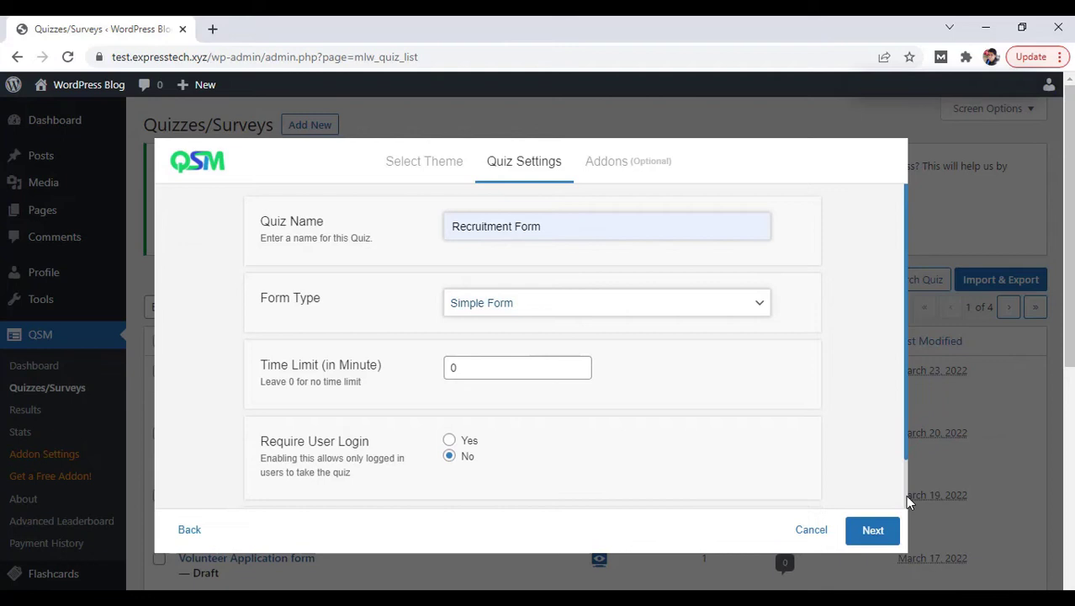
scroll(905, 495, down, 2)
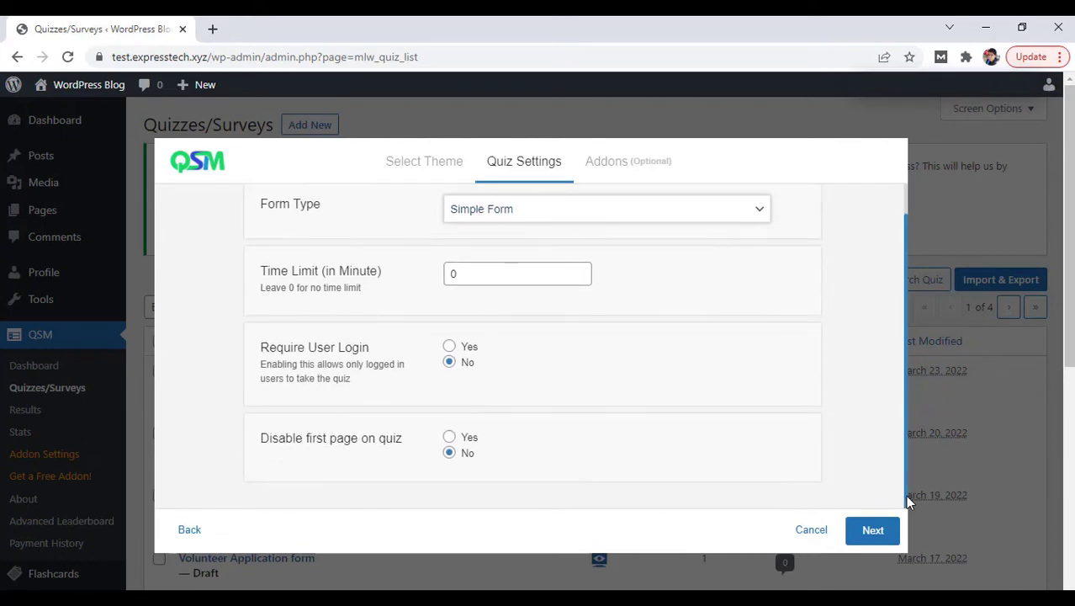
click(862, 545)
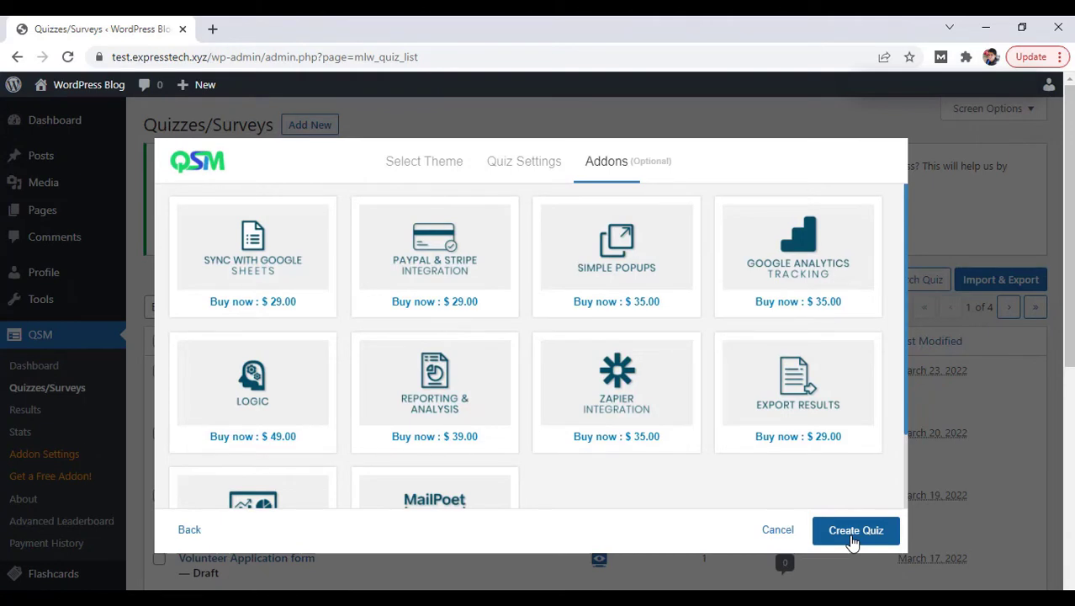
Create the Recruitment Form quiz without any addons
click(852, 538)
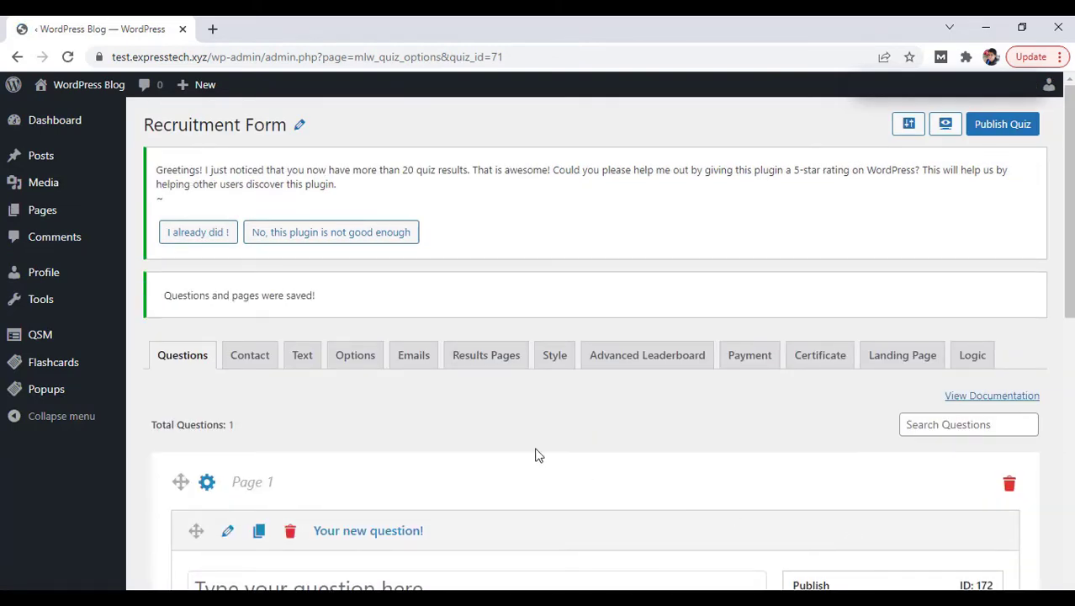
Enter the first question 'What is your highest qualification?' as Multiple Choice
scroll(538, 456, down, 4)
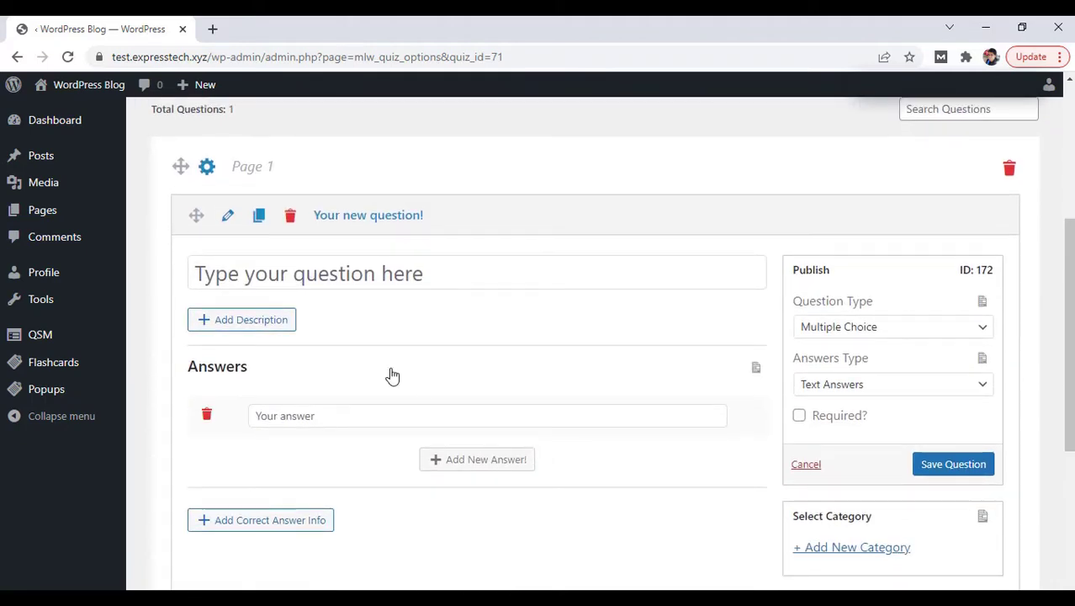
click(258, 271)
text(What is your highest qualification?)
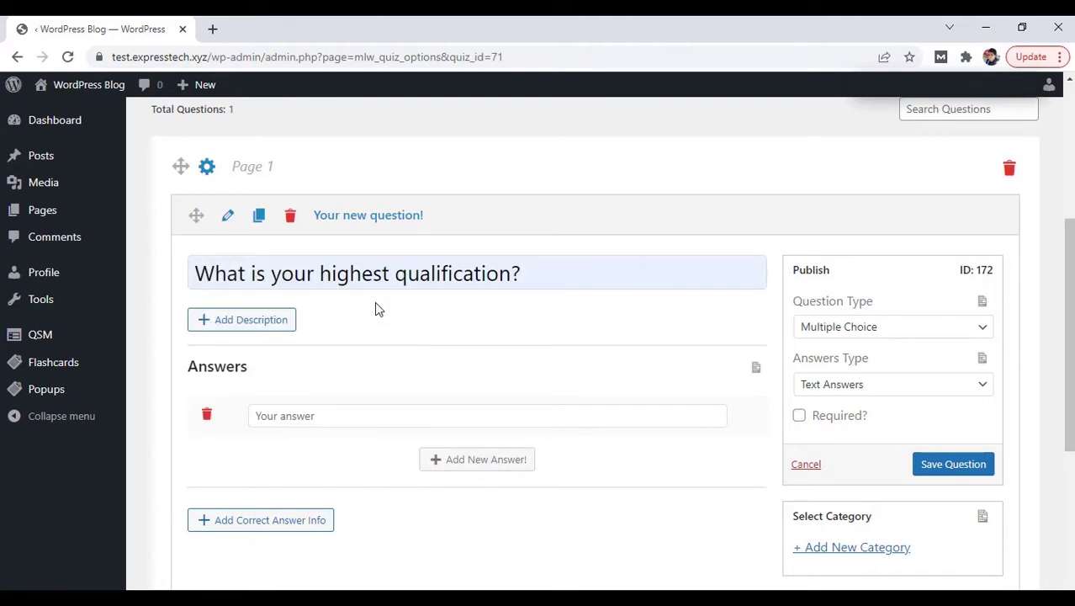
click(815, 336)
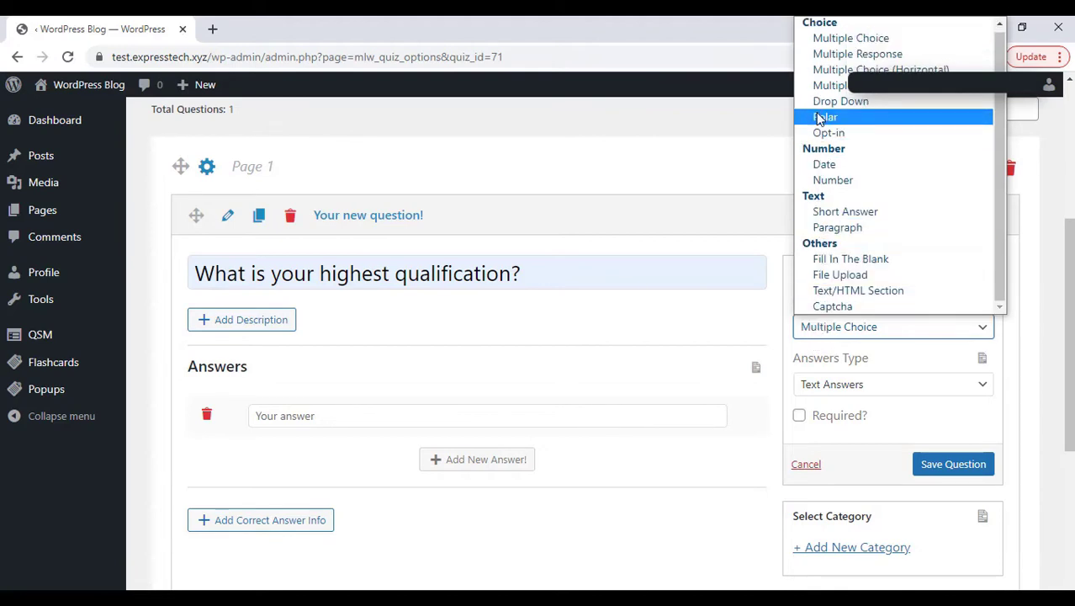
click(824, 38)
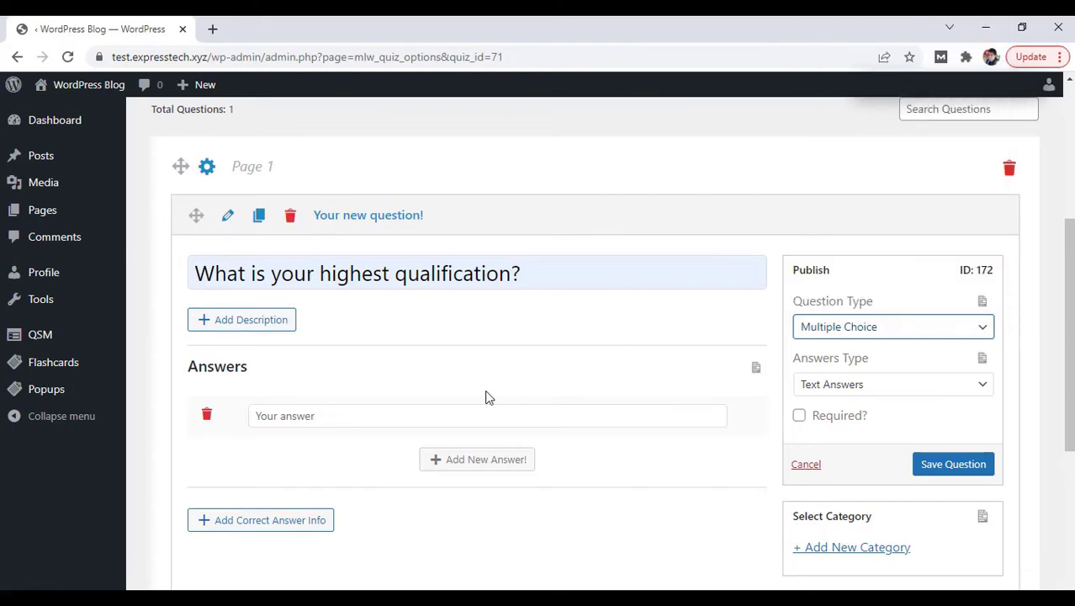
Add answers Bachelor degree, Master degree and Post graduate diploma, mark required, and save
click(433, 414)
text(Bachelor degree)
click(425, 462)
text(Master degree)
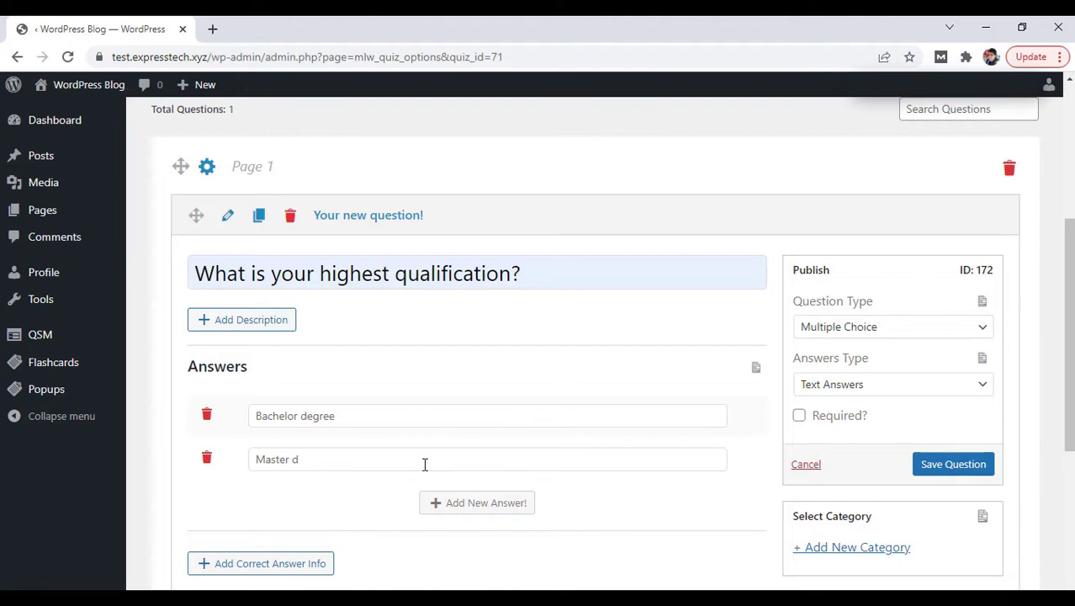
click(421, 504)
click(408, 503)
text(Post graduate diploma)
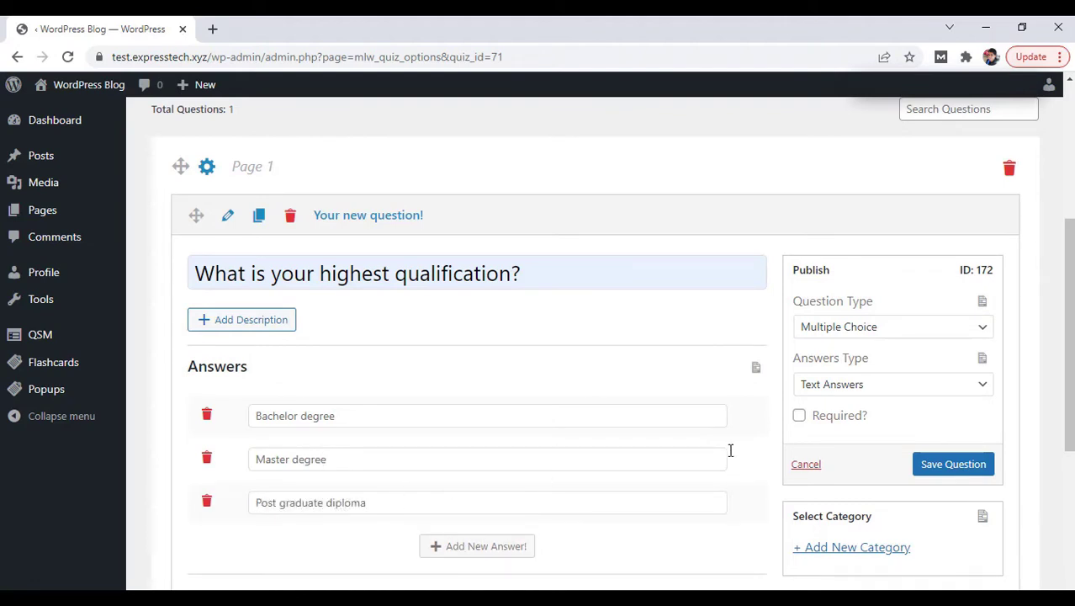
click(799, 416)
click(922, 476)
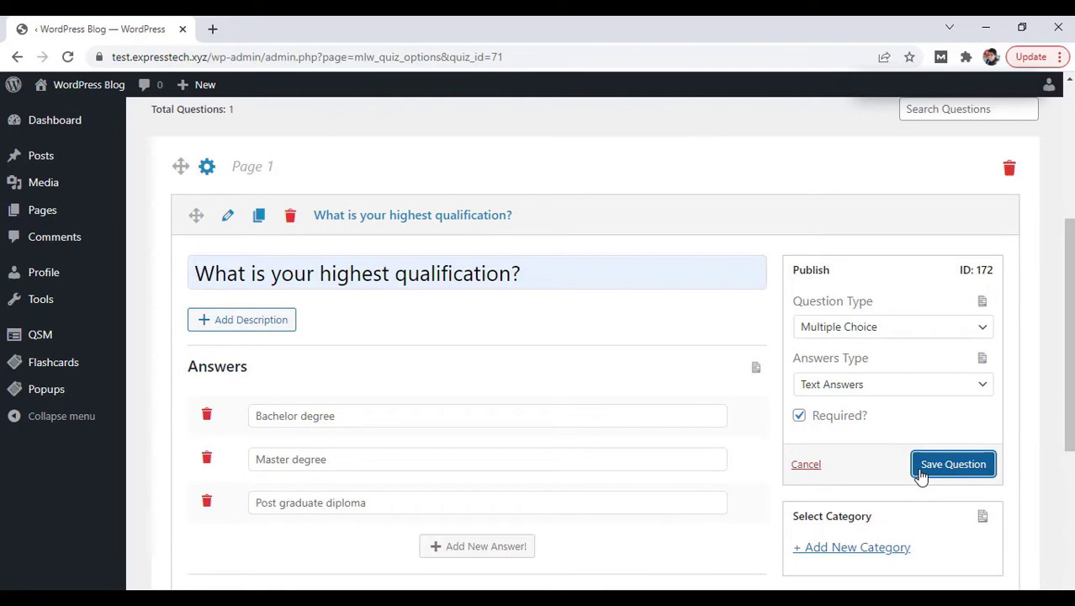
scroll(701, 338, down, 5)
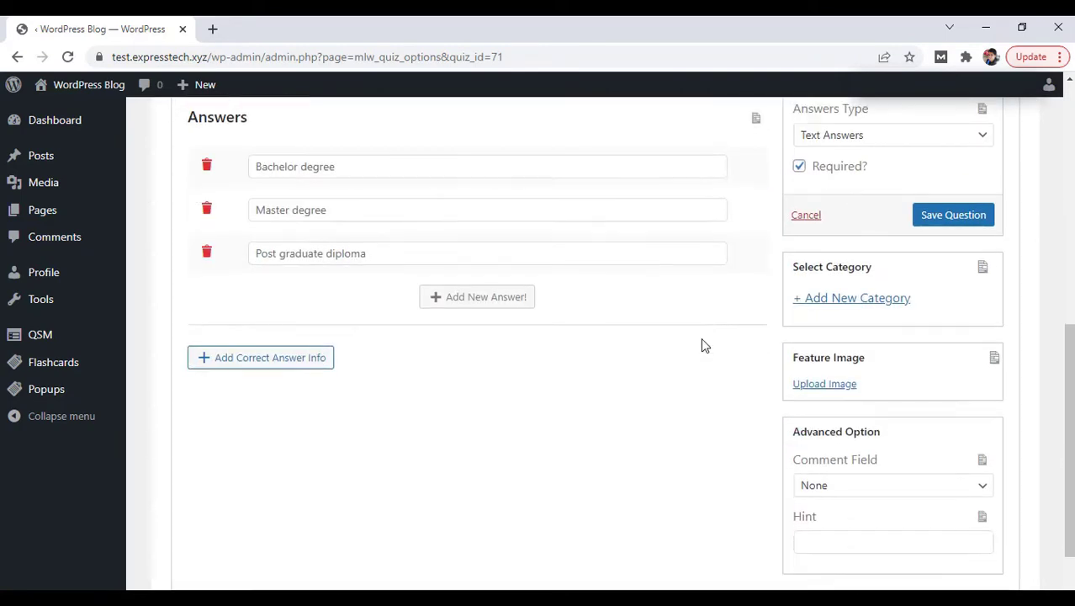
Add the question 'Why should we hire you?' as a Paragraph type and save it
click(717, 505)
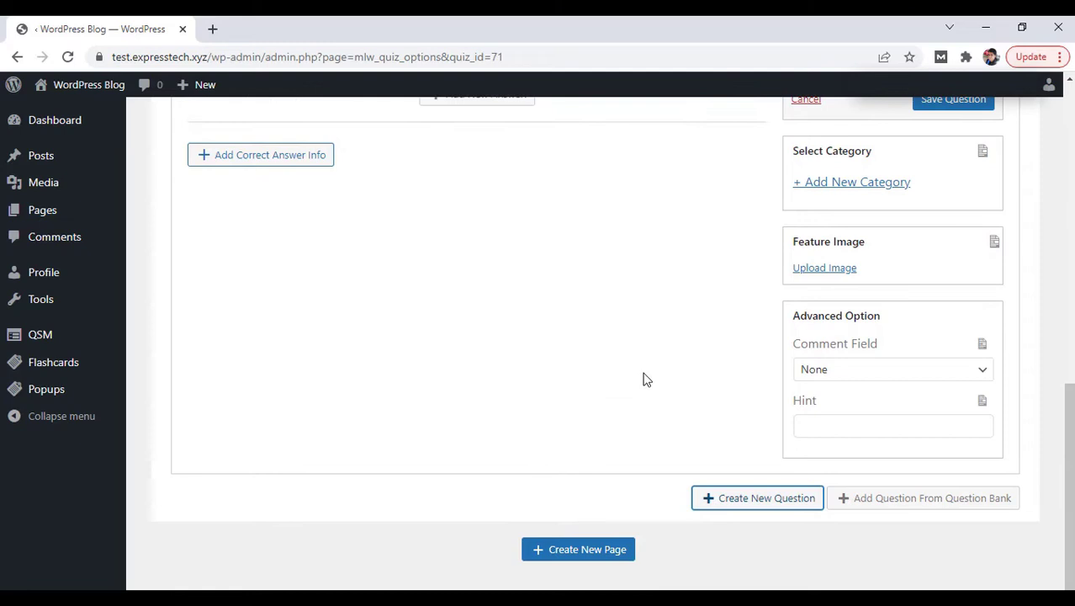
click(434, 317)
text(Why)
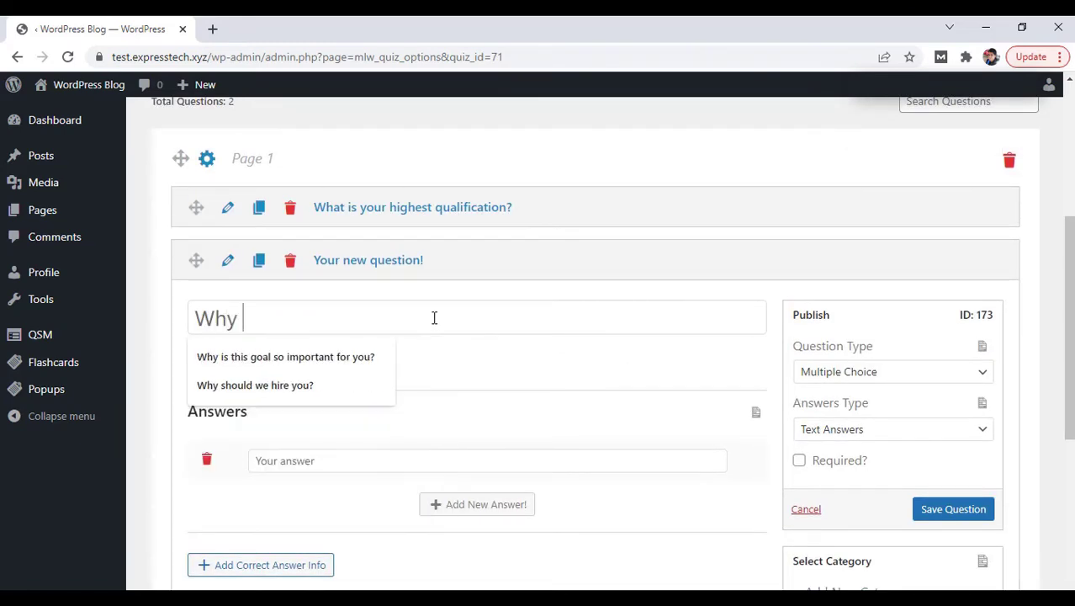
click(313, 382)
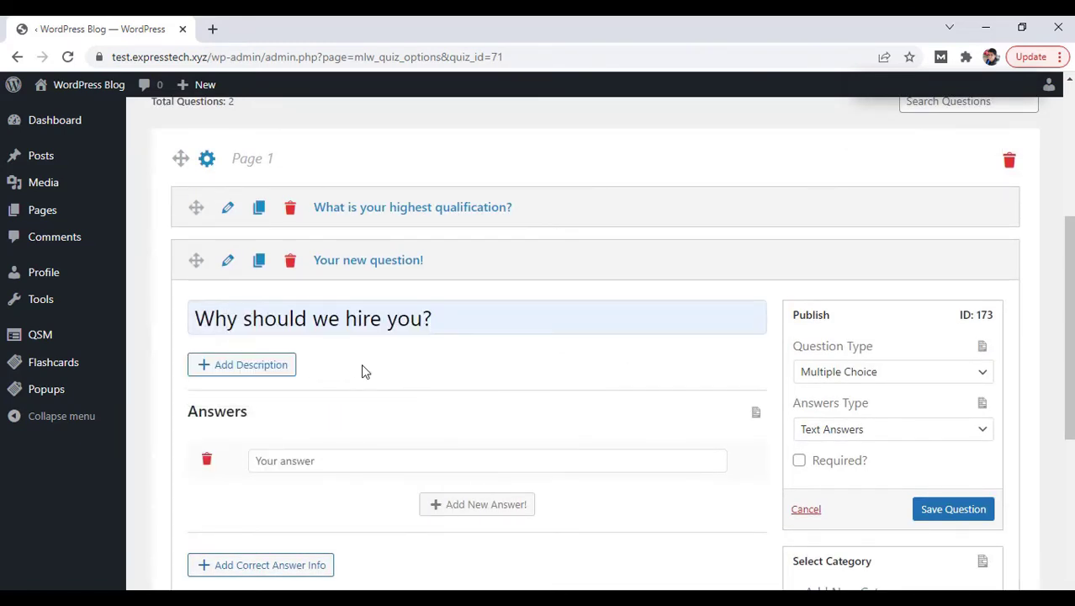
click(813, 377)
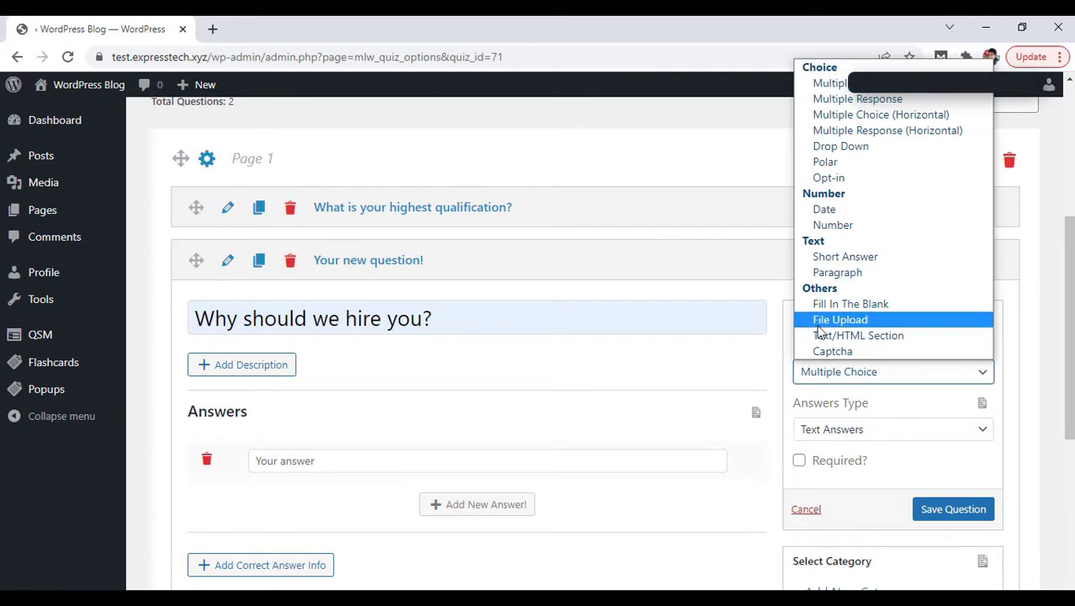
click(807, 273)
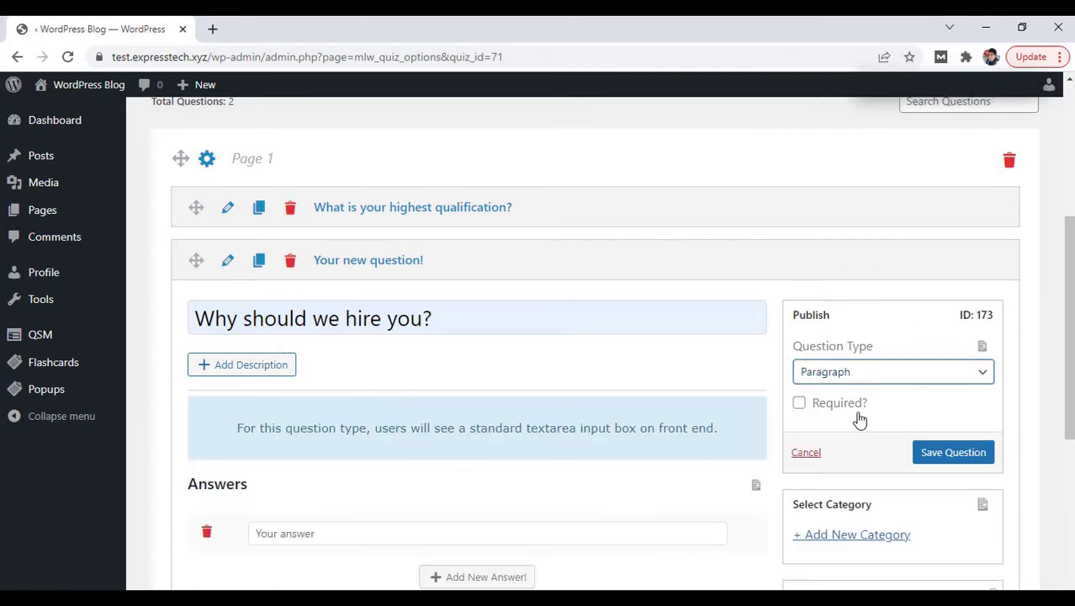
click(921, 462)
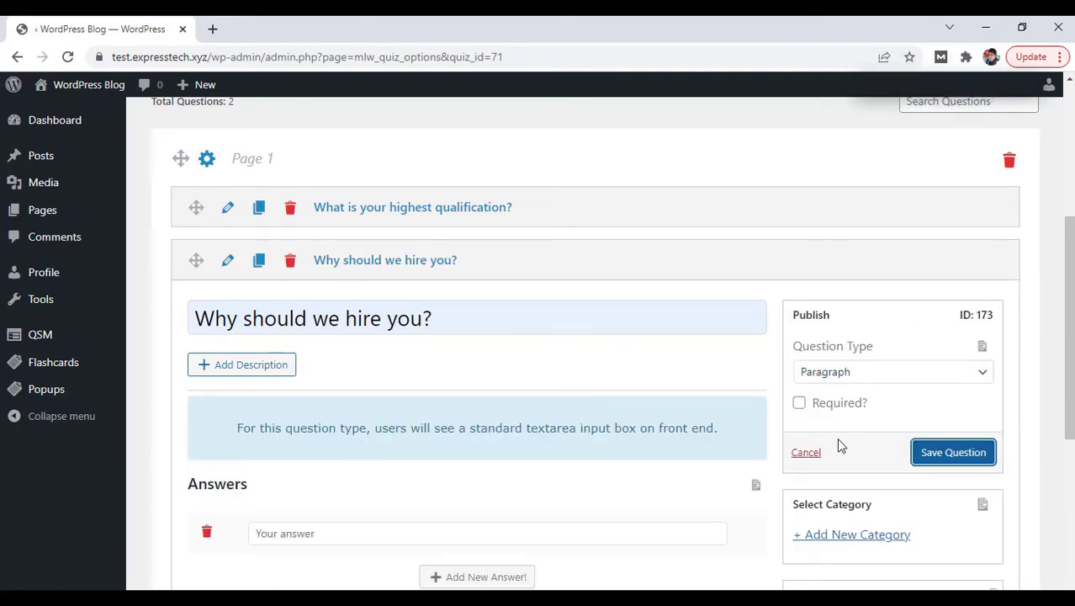
scroll(719, 375, down, 5)
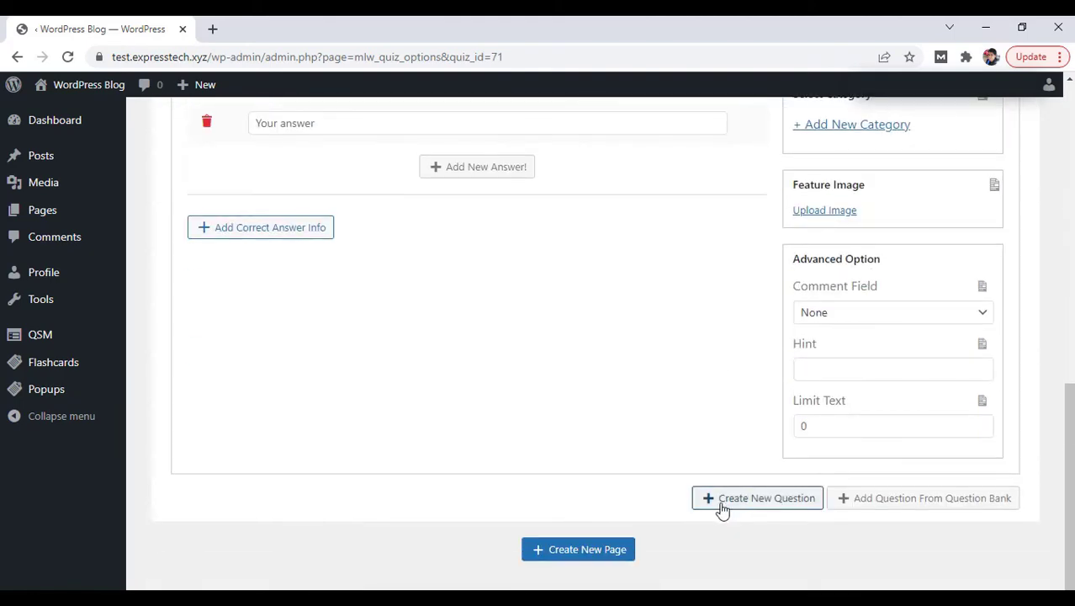
click(719, 505)
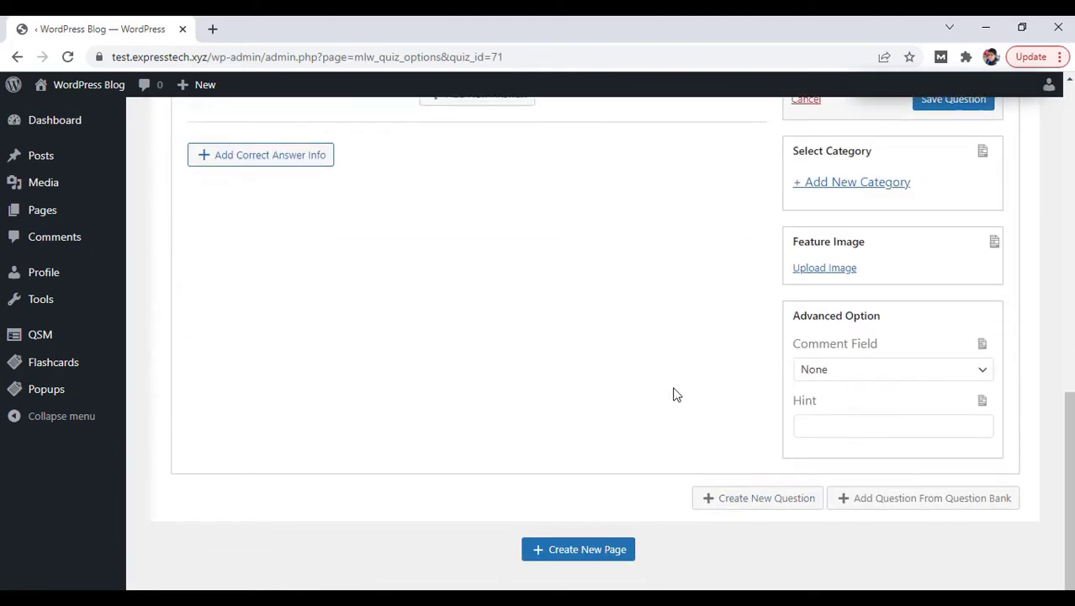
Enter the question 'Marital status' as a Drop Down type
click(436, 276)
text(Marital status)
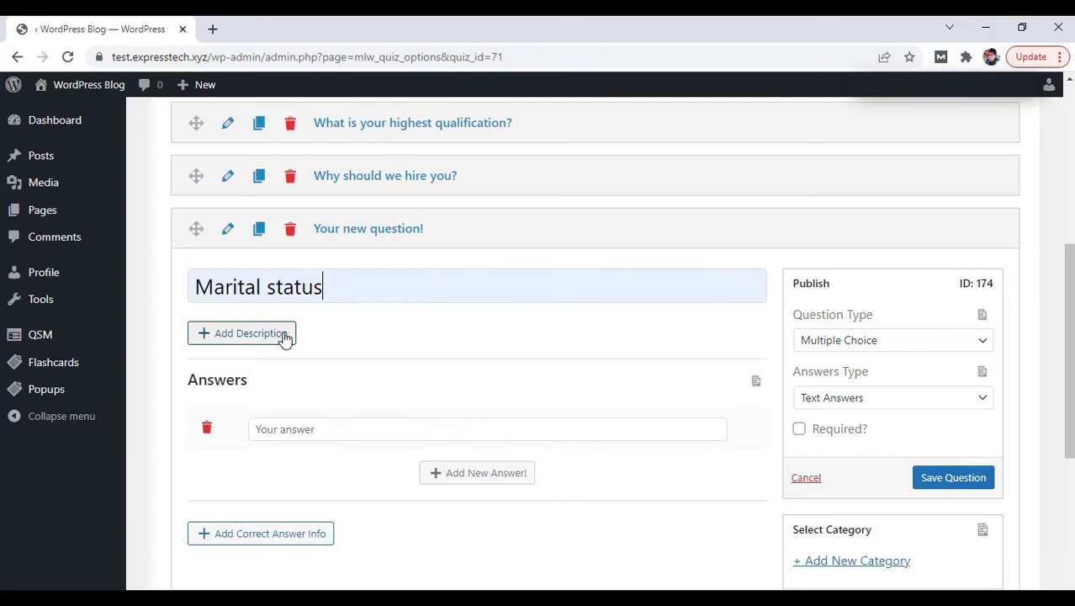
click(800, 348)
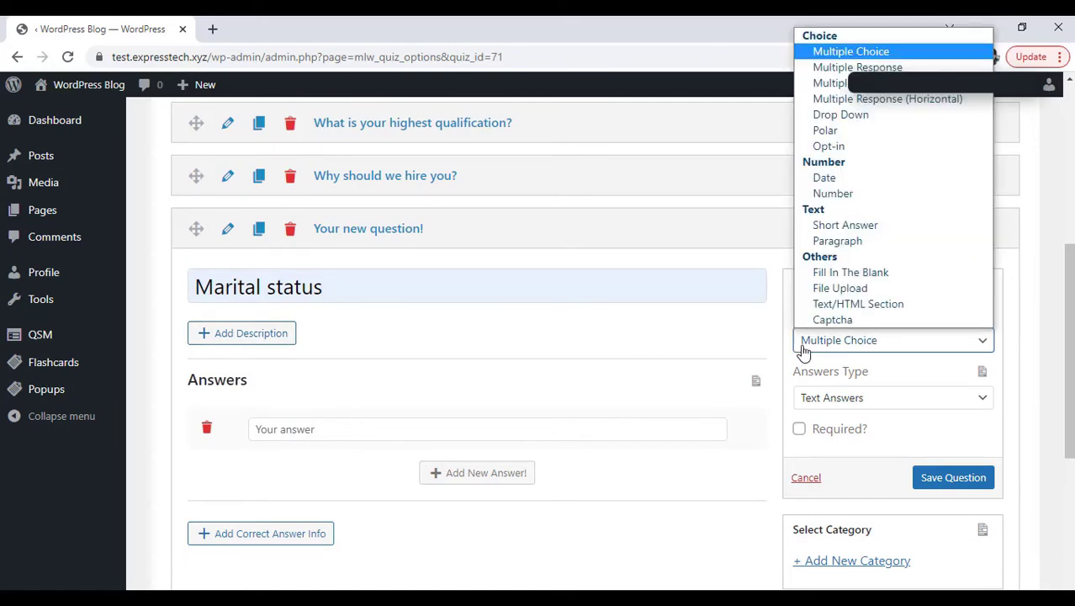
click(833, 114)
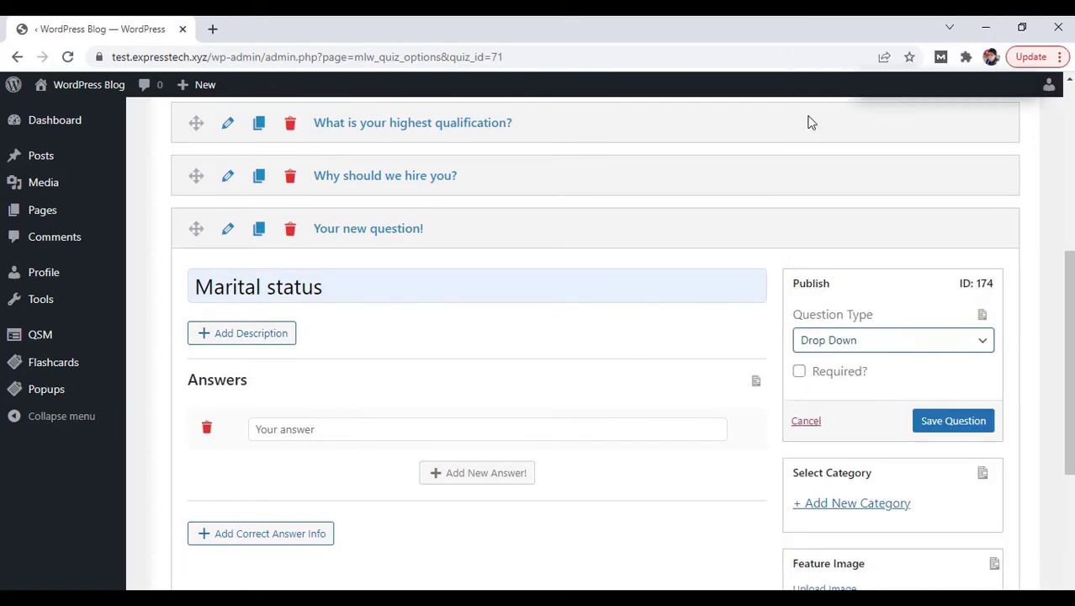
Add answers Single, Married and Divorced, mark the question required, and save it
click(576, 431)
text(Single)
click(521, 473)
text(Married)
click(467, 515)
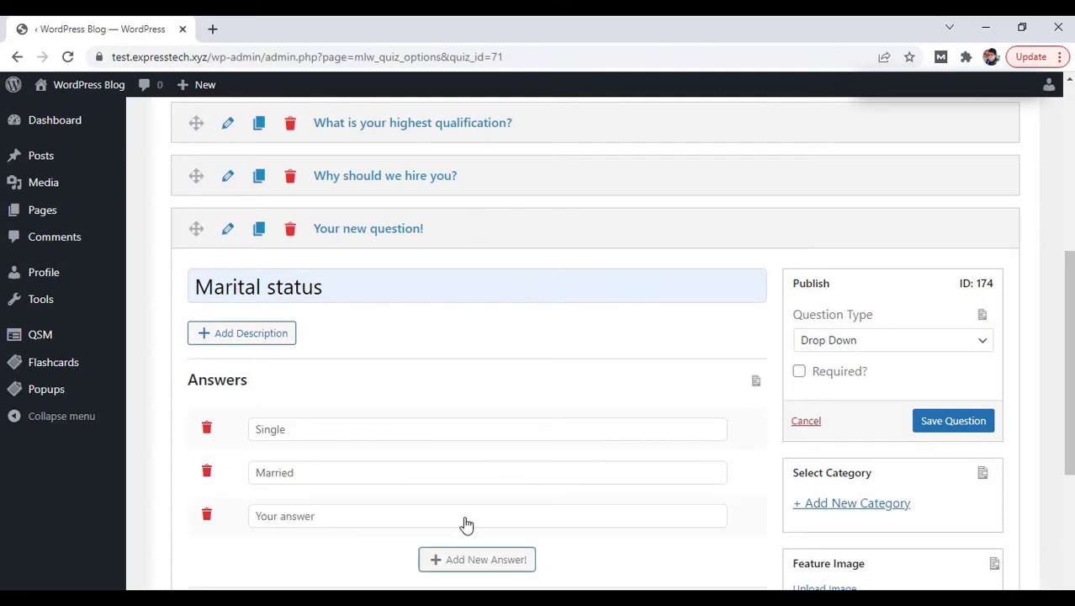
text(Divorced)
click(799, 372)
click(932, 424)
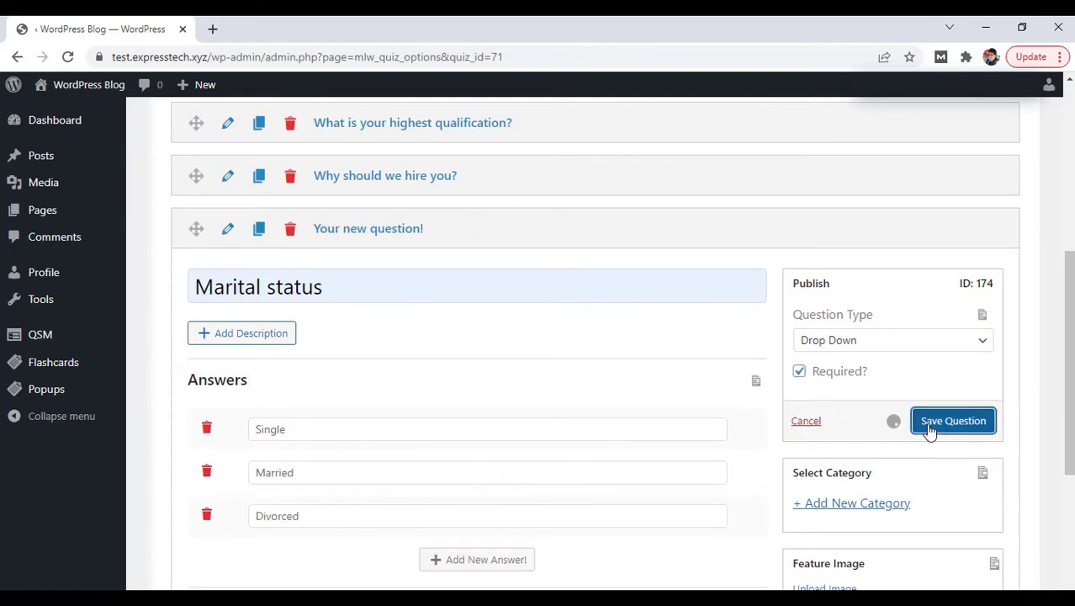
scroll(749, 340, down, 4)
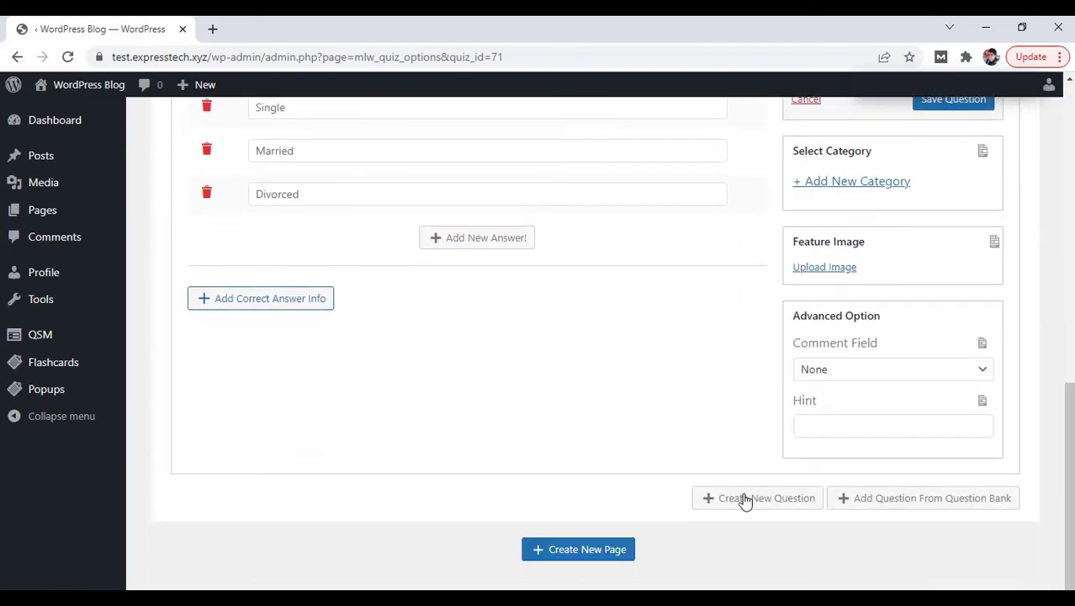
Add the question 'Are you currently working?' as Multiple Choice (Horizontal)
click(743, 500)
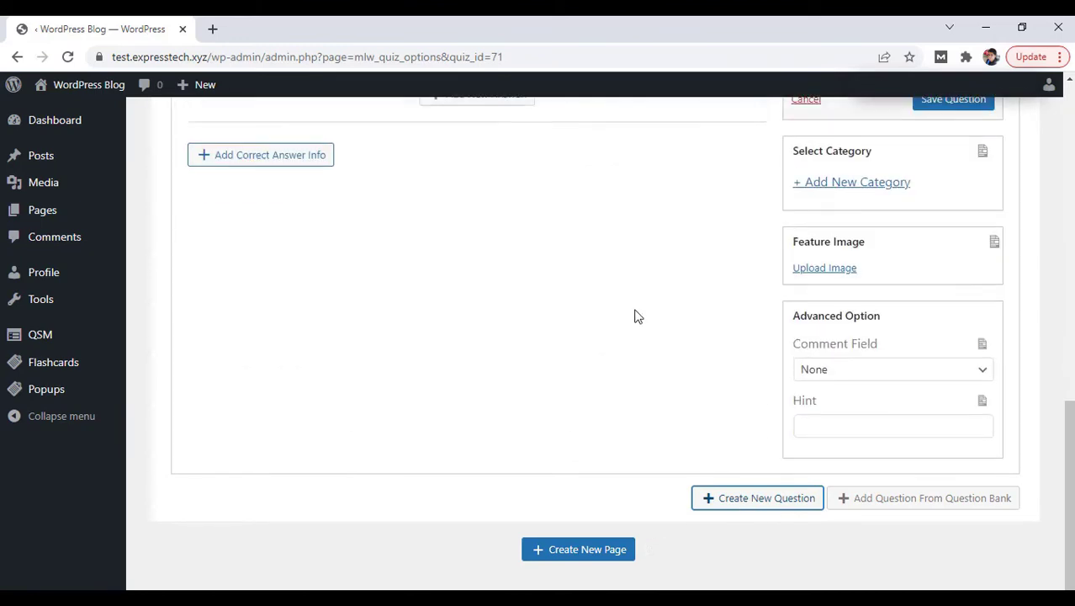
click(335, 377)
text(Are)
click(341, 476)
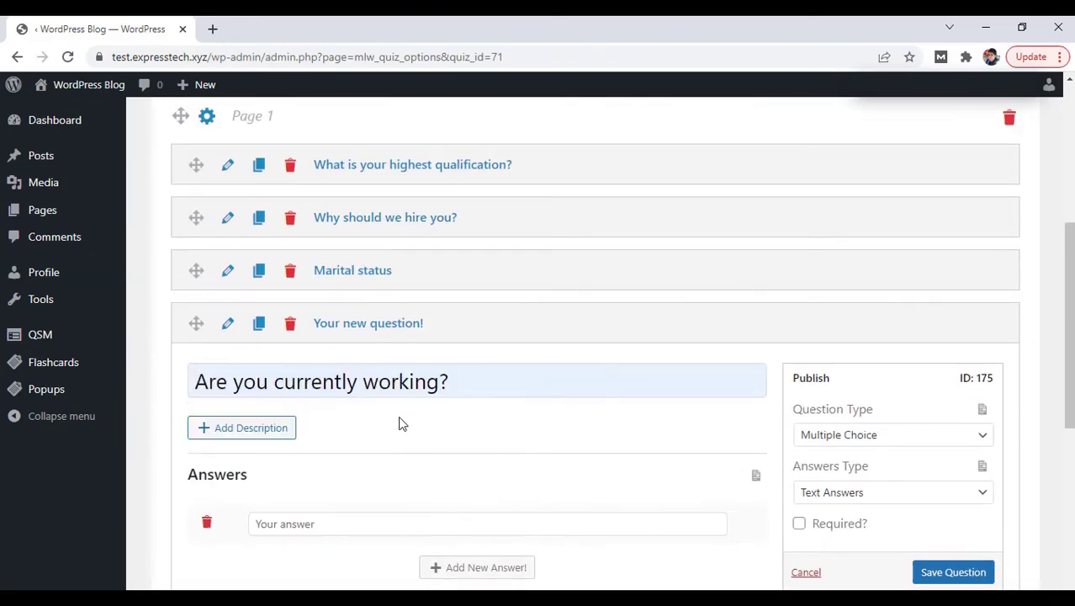
click(804, 439)
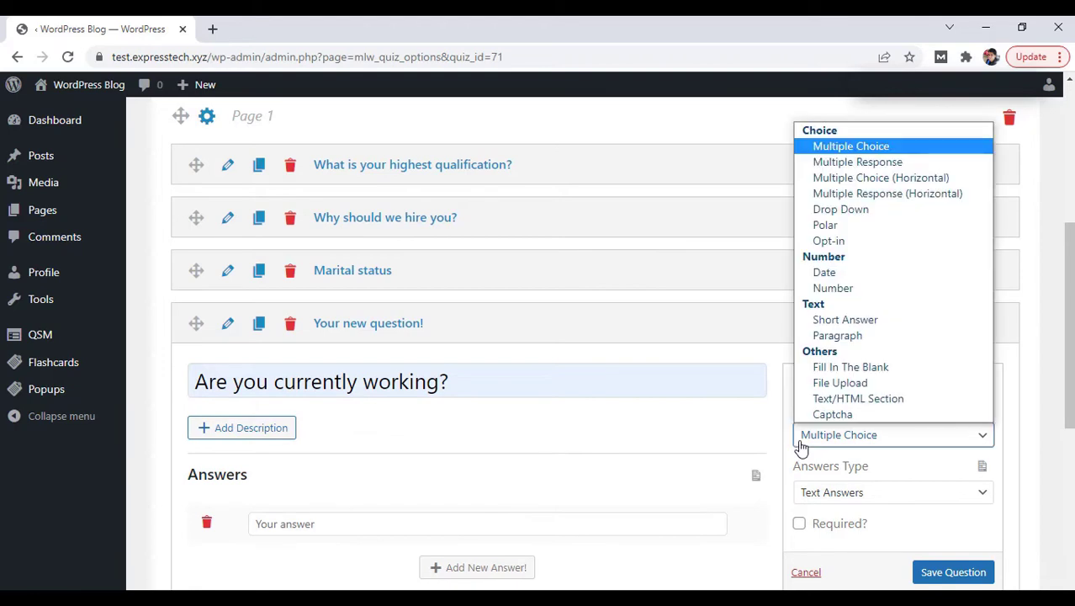
click(800, 178)
Give it Yes and No answers and save the question
scroll(741, 415, down, 3)
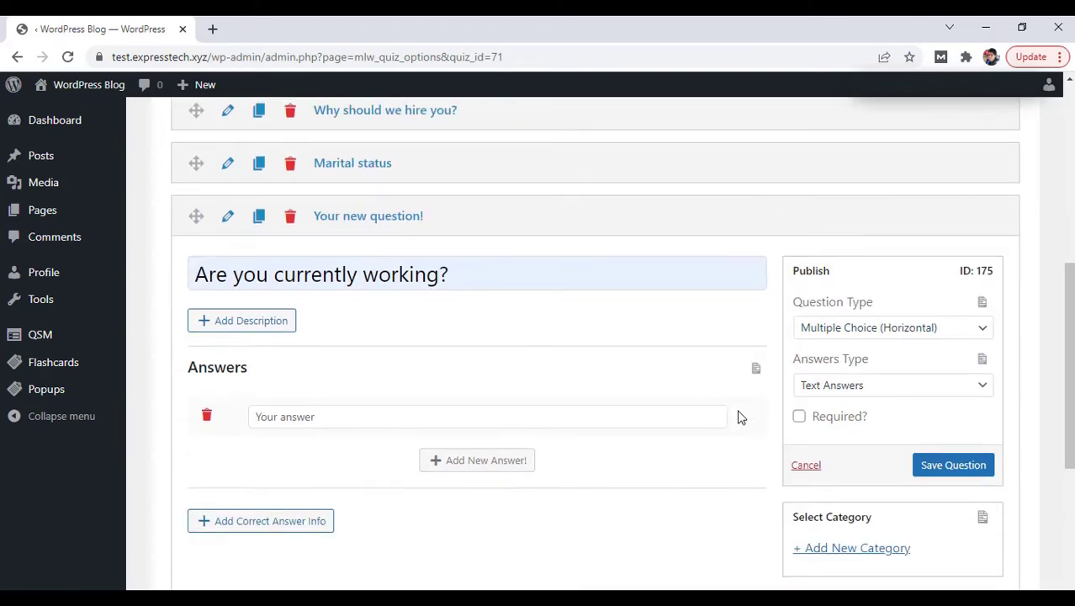
click(484, 334)
text(Yes)
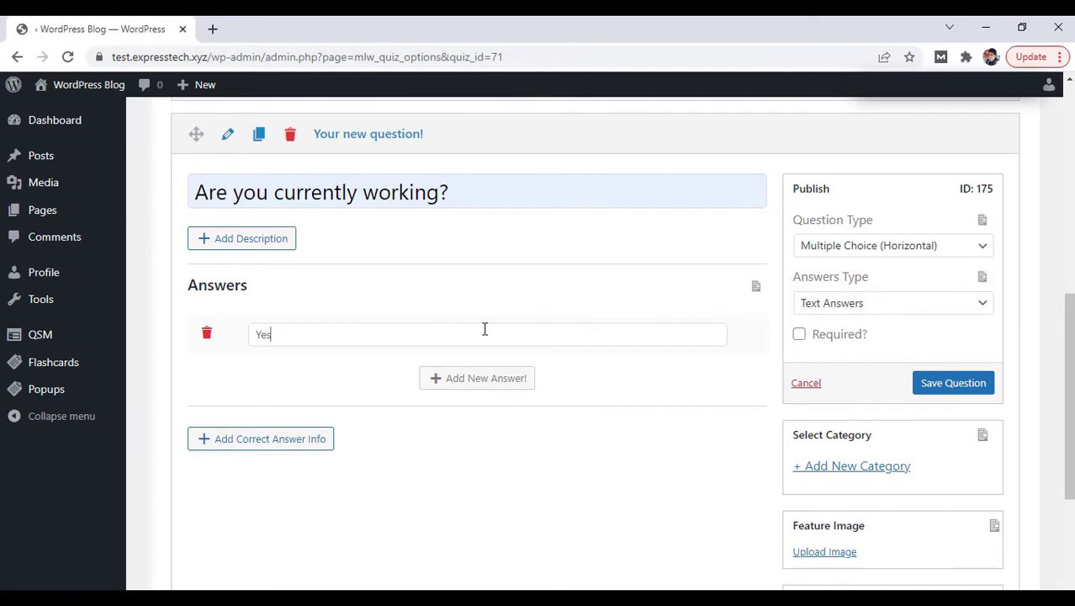
click(485, 377)
click(485, 378)
text(No)
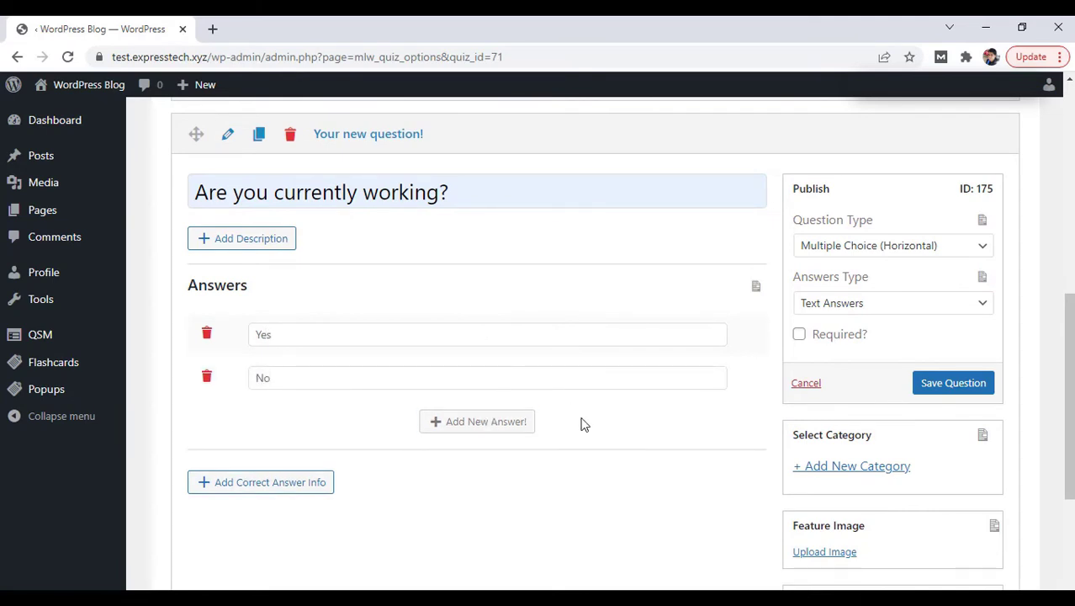
click(799, 334)
scroll(731, 480, down, 4)
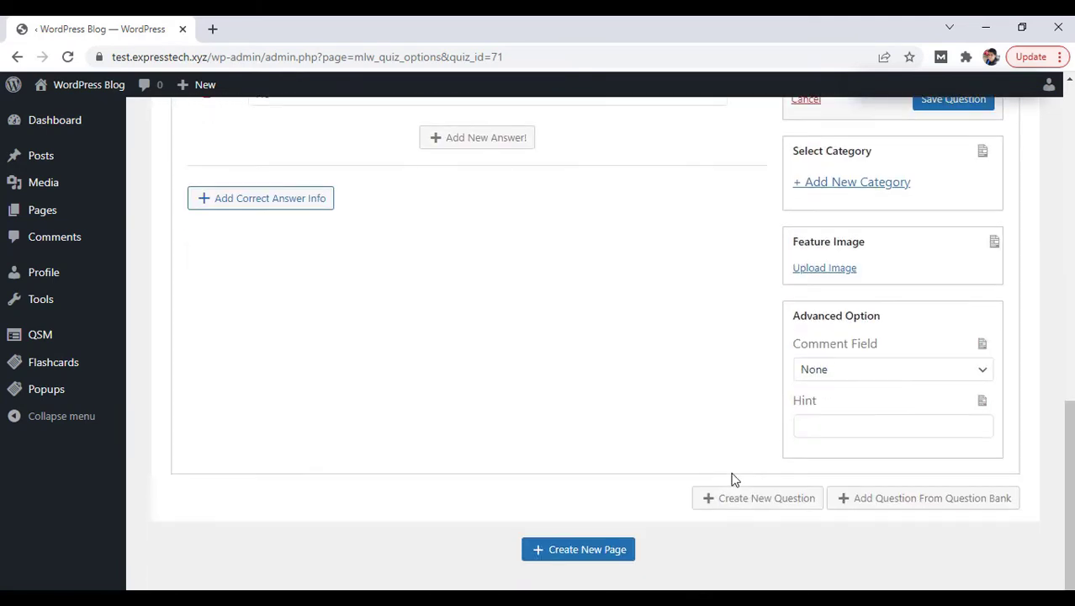
Add a fifth question, 'Kindly upload your resume', as a File Upload type and save it
click(734, 498)
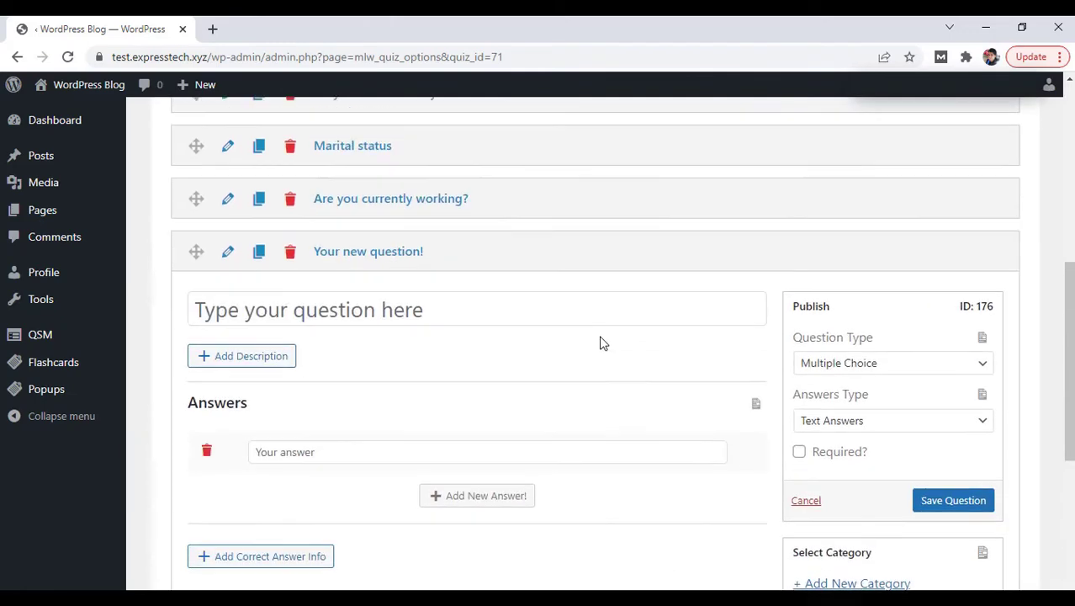
click(507, 316)
text(Kindl)
click(303, 386)
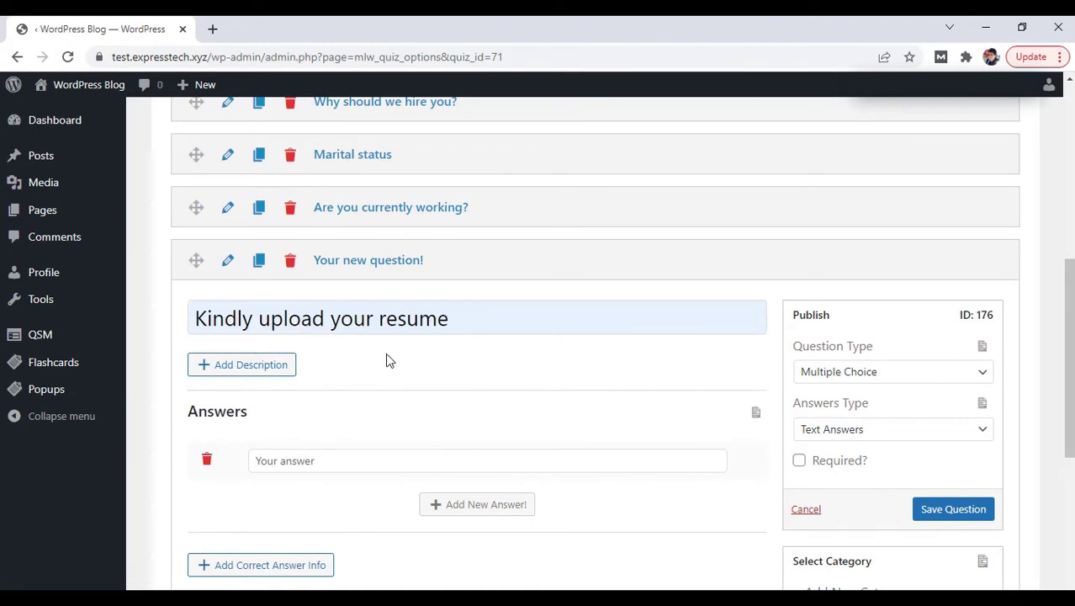
click(823, 371)
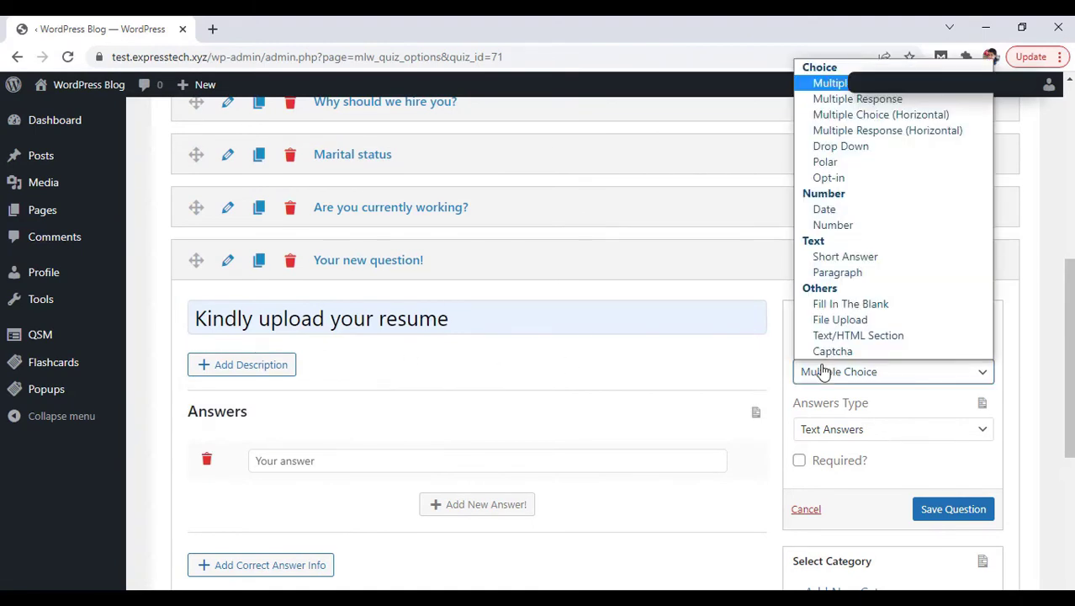
click(824, 319)
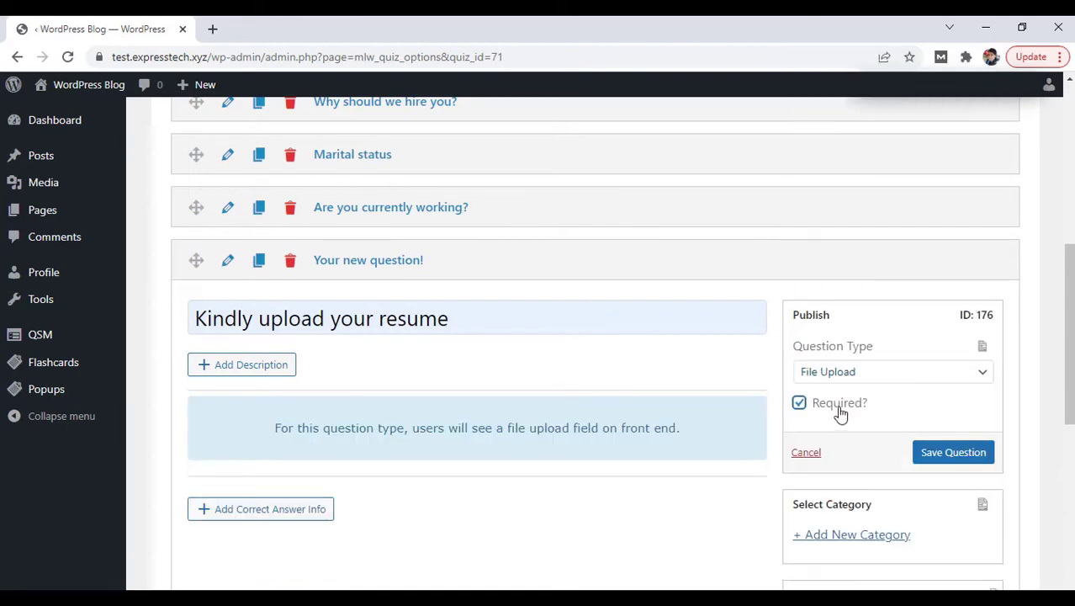
click(925, 453)
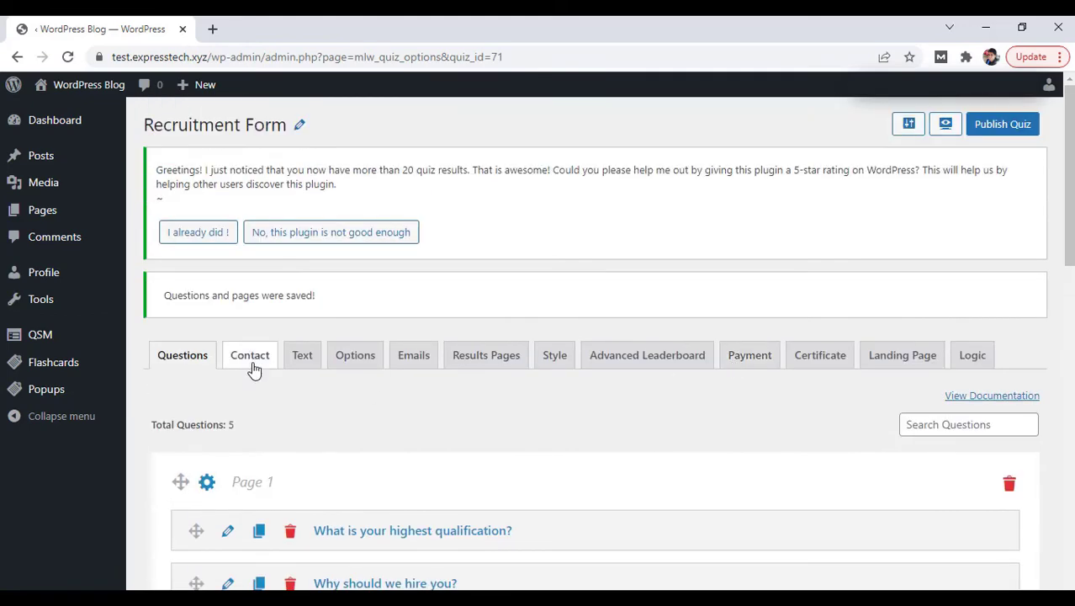
On the Contact tab, add a new Small Open Answer contact field
click(253, 367)
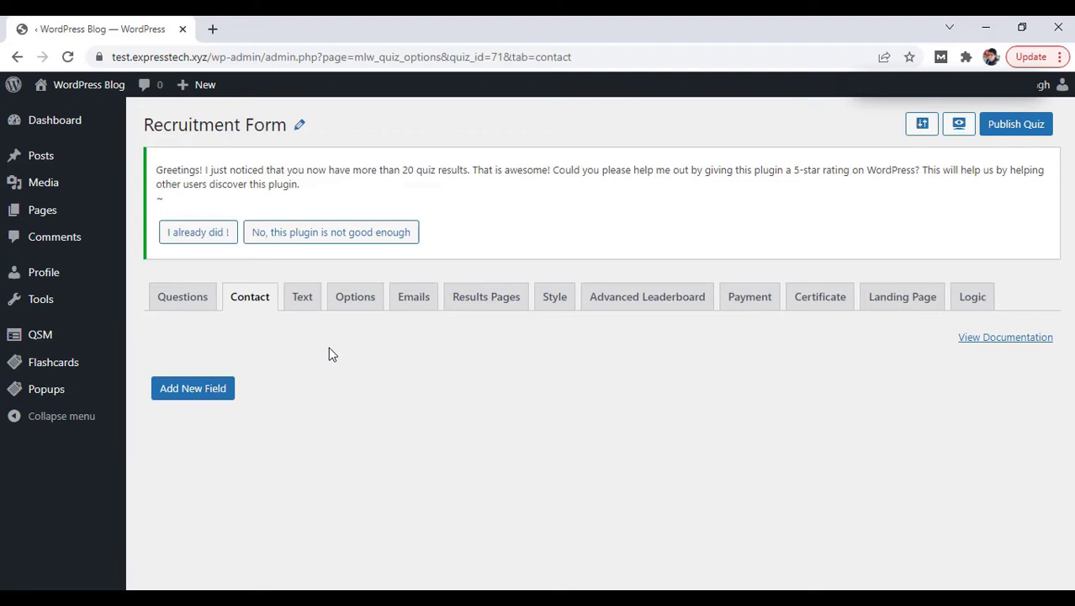
click(212, 402)
scroll(341, 384, down, 2)
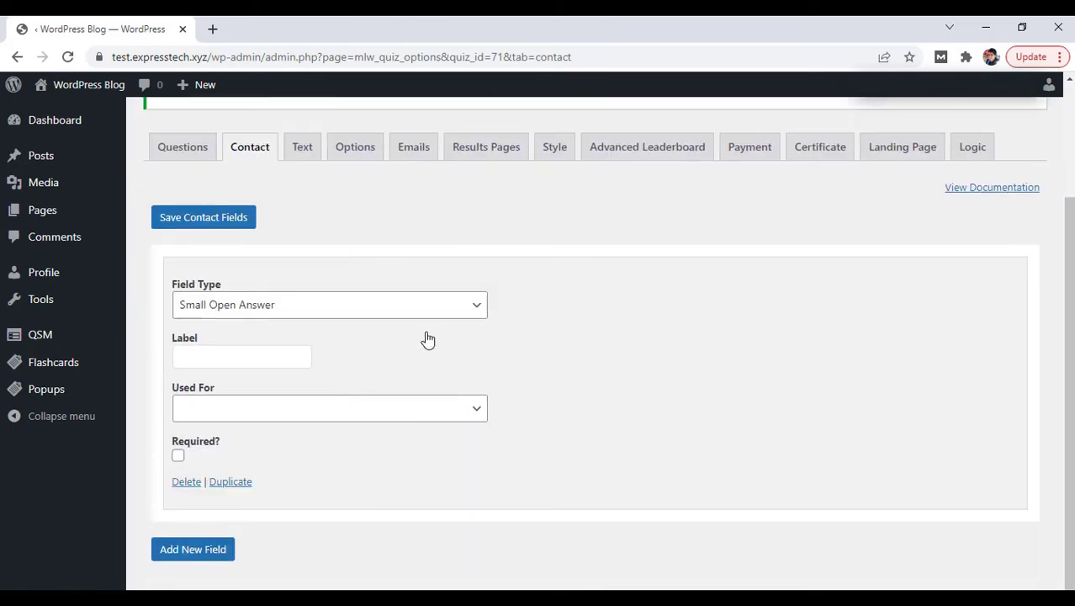
click(432, 312)
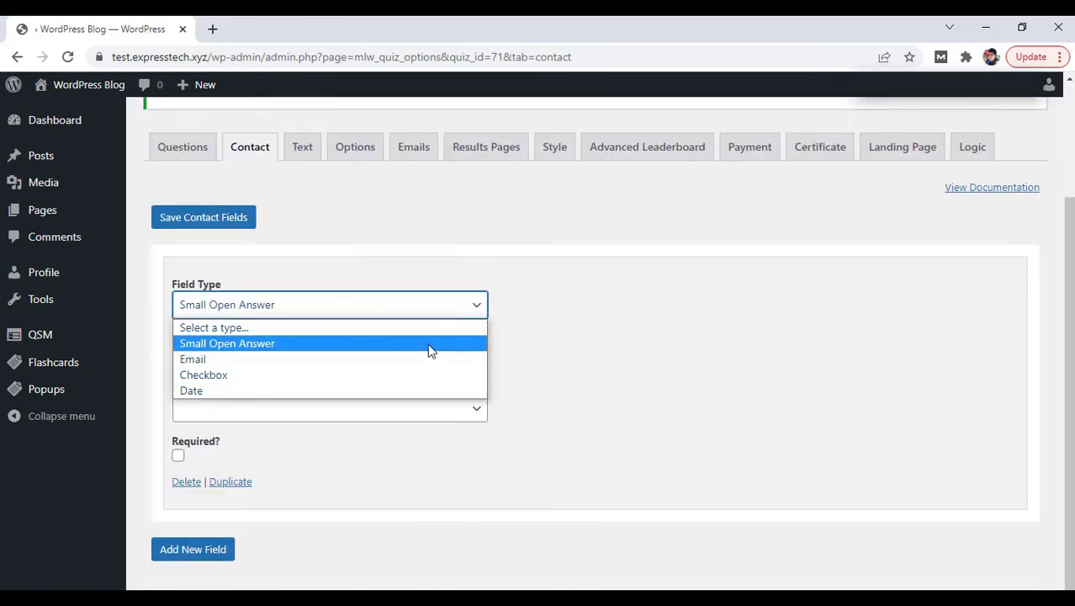
click(430, 343)
Label the field 'Full Name', use it for Name, make it required, and add another field
click(300, 356)
text(Full N)
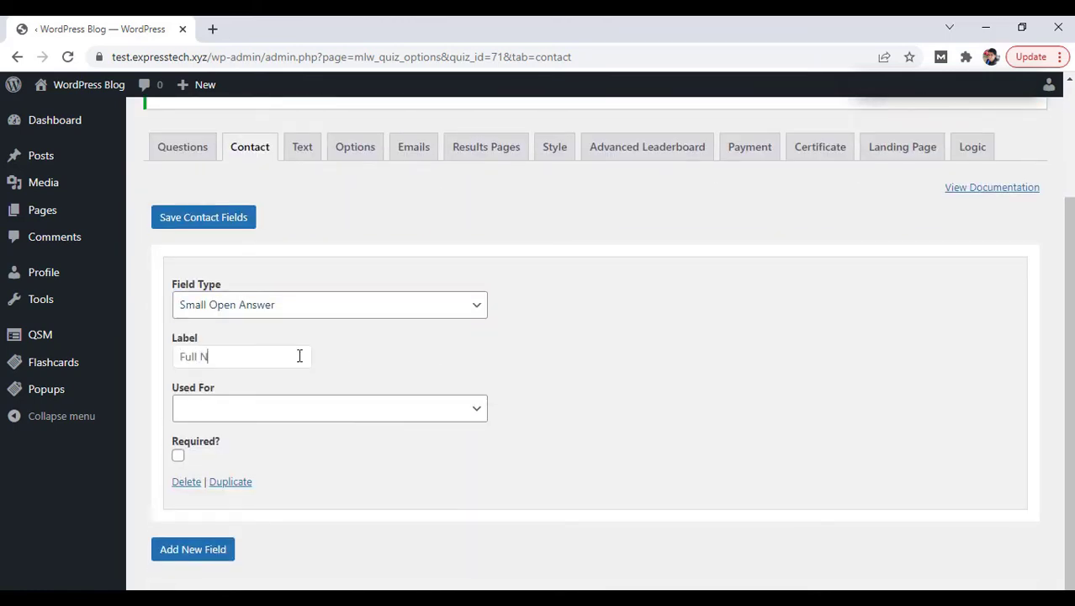
text(ame)
key(ctrl+shift+Left)
text(Name)
click(301, 408)
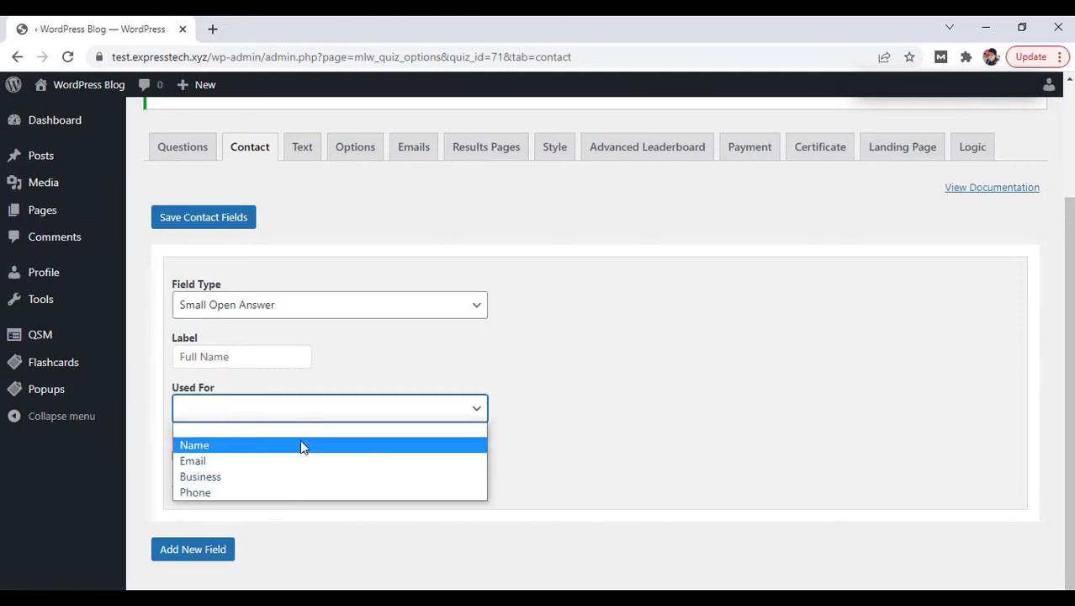
click(301, 446)
click(178, 455)
click(192, 549)
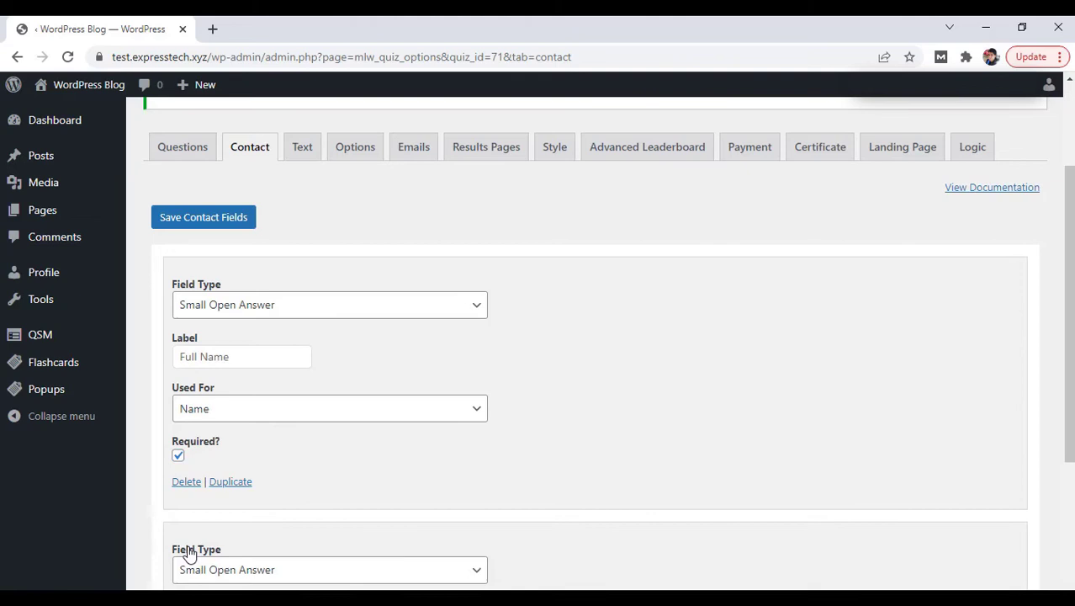
Make the second field a required Email field labelled 'Email Address', used for Email
scroll(368, 461, down, 3)
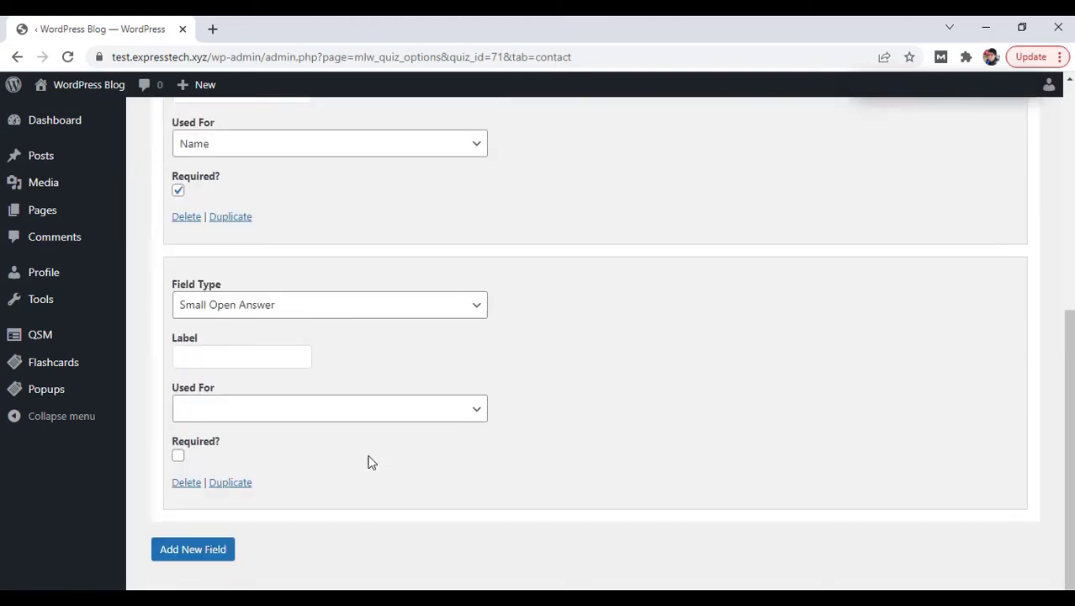
click(476, 313)
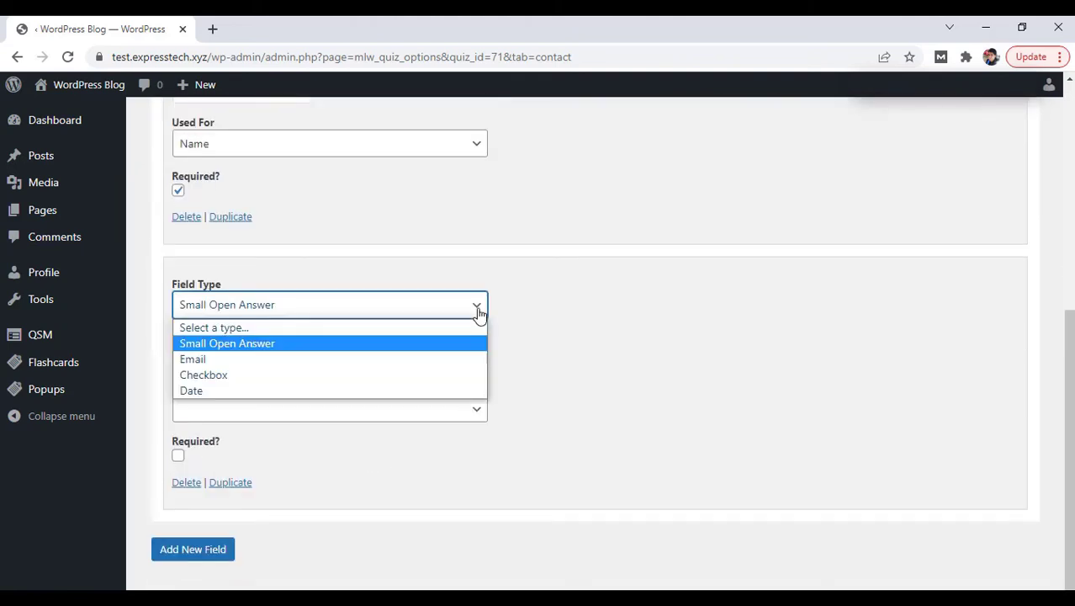
click(469, 364)
click(283, 357)
text(Email Addr)
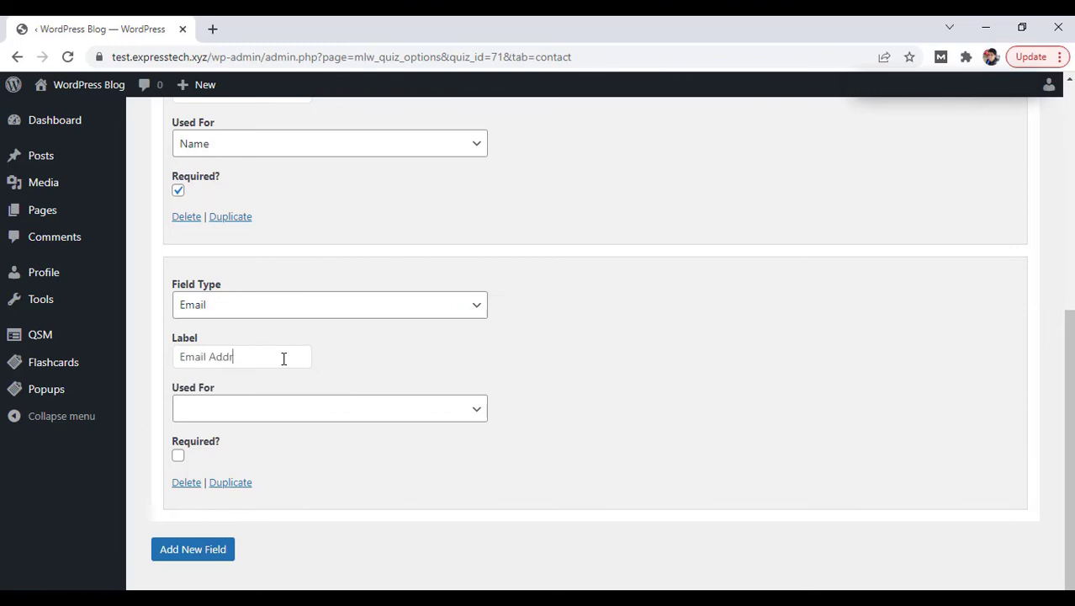
text(ess)
click(304, 417)
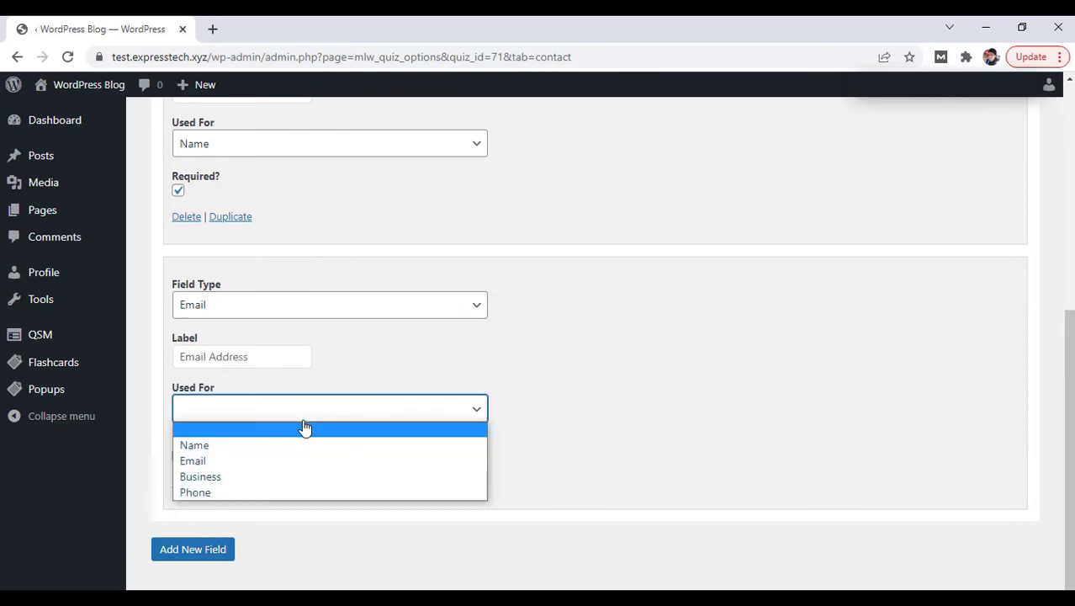
click(306, 468)
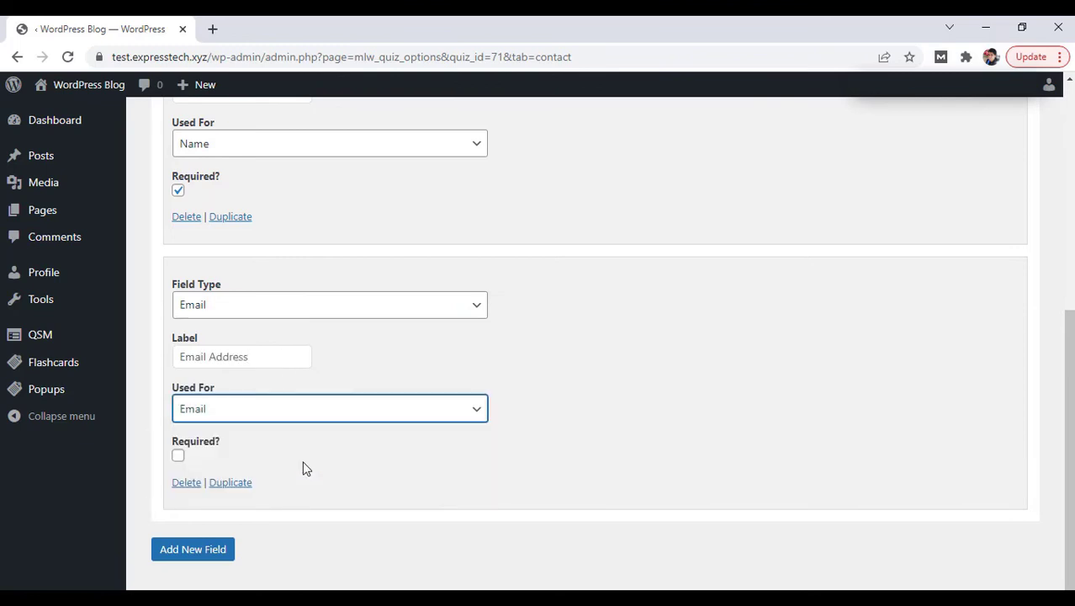
click(177, 455)
Add a Small Open Answer 'Phone Number' field used for Phone, then save the contact fields
click(193, 549)
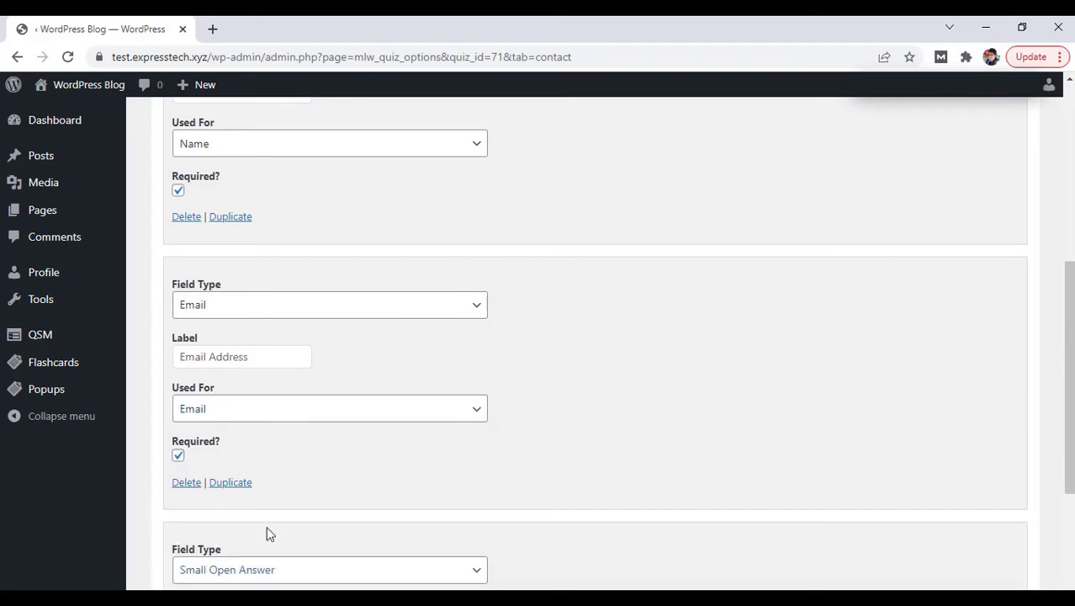
scroll(391, 489, down, 3)
click(445, 311)
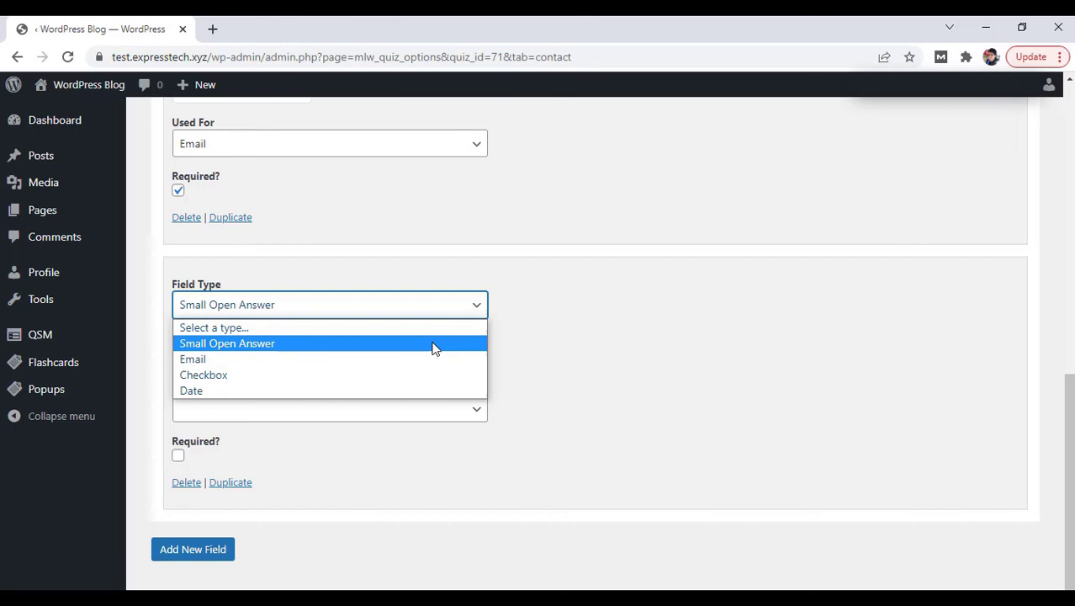
click(434, 343)
click(281, 348)
text(Phone)
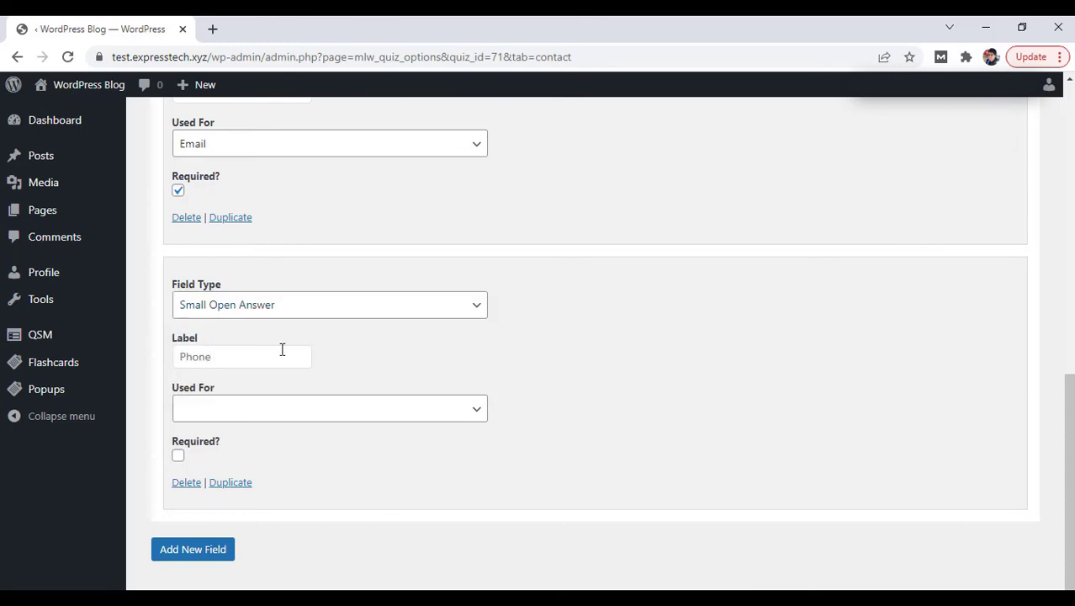
text( Number)
click(300, 420)
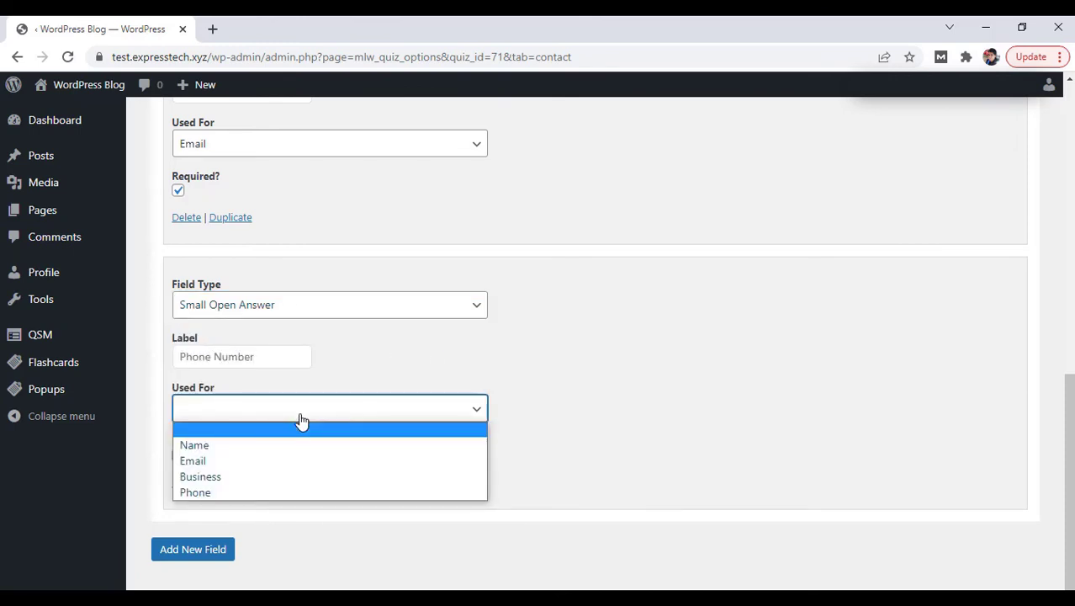
click(300, 489)
scroll(312, 473, up, 1)
scroll(359, 288, up, 6)
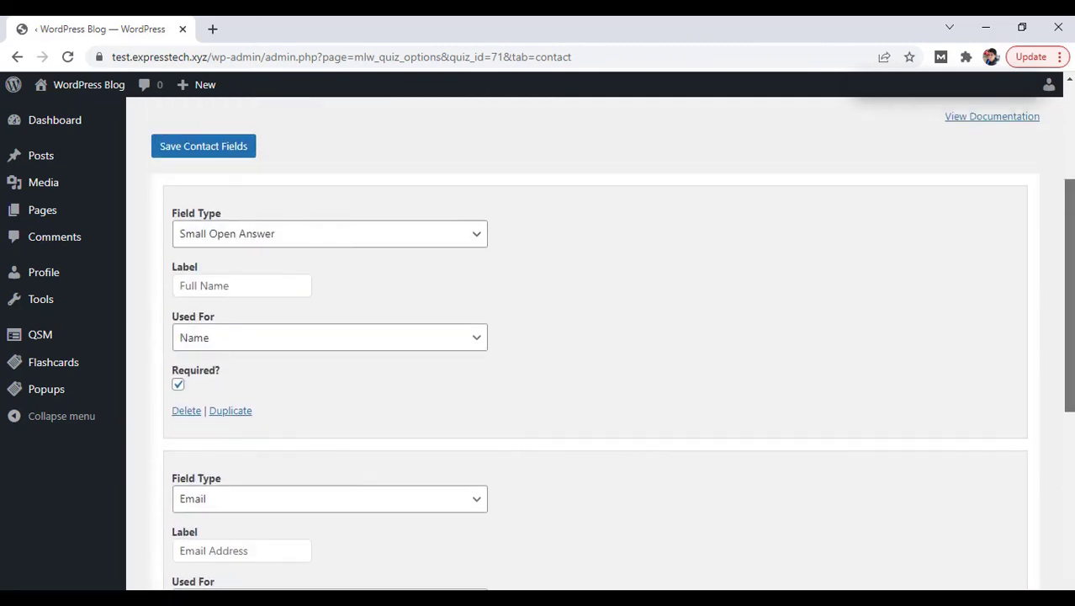
click(211, 240)
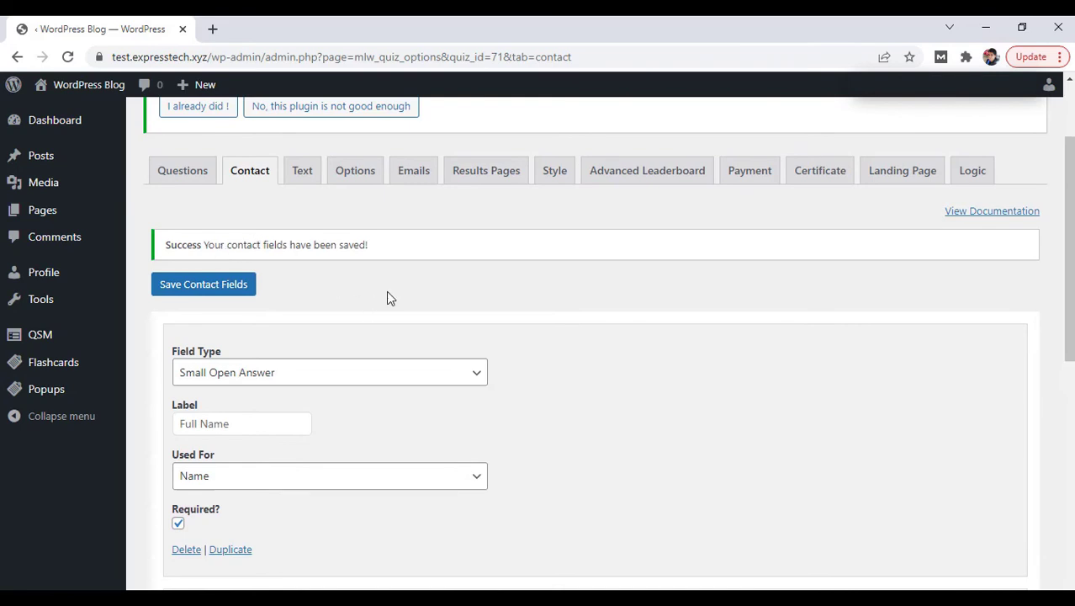
Scroll the Recruitment Form preview past the Full Name, Email Address and Phone Number fields to the questions
scroll(387, 290, up, 2)
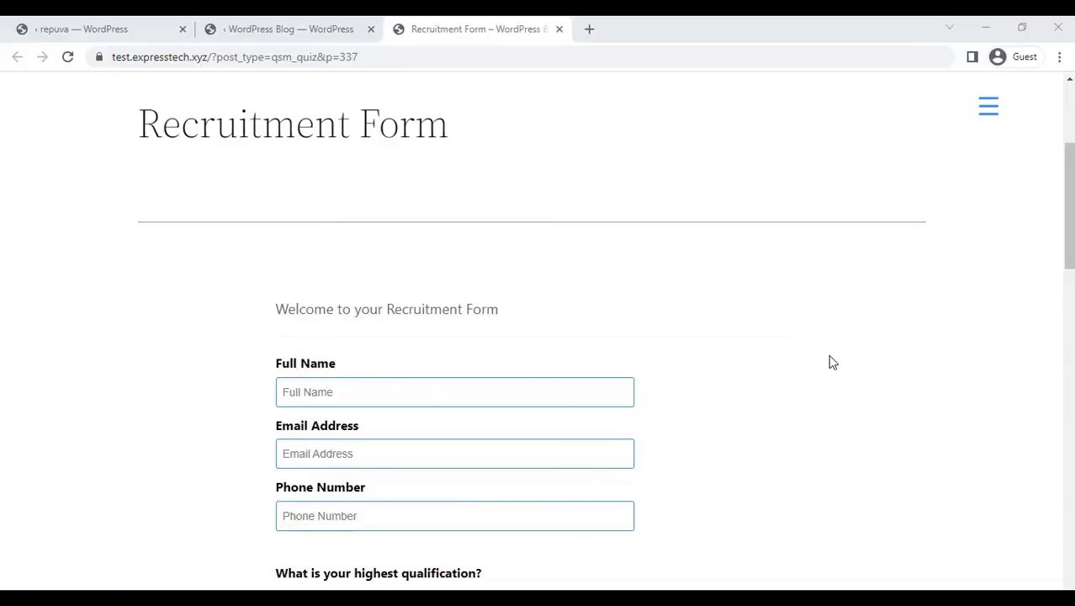
click(738, 275)
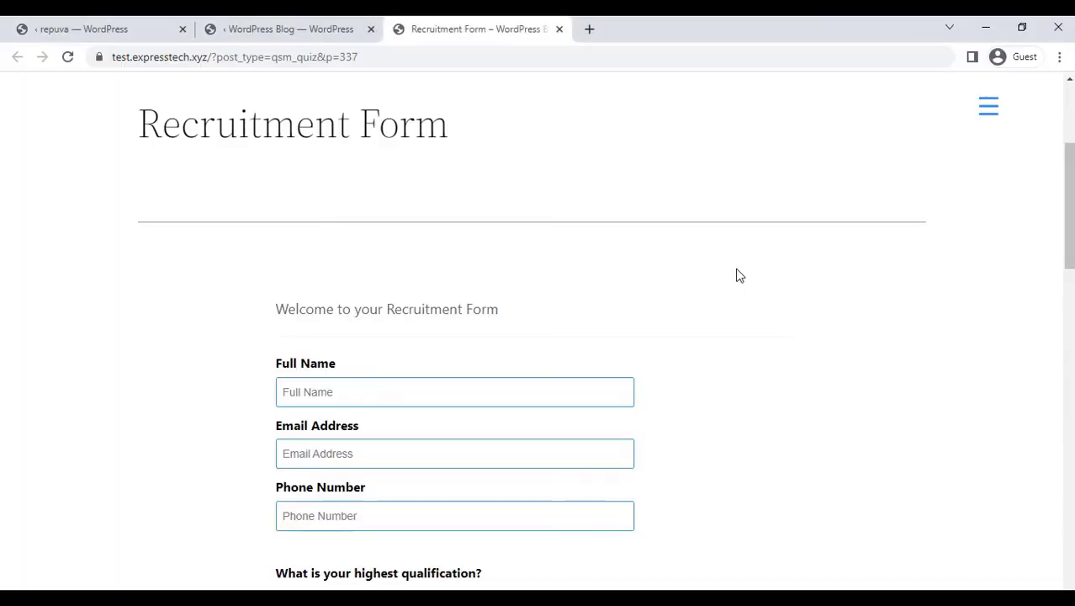
scroll(738, 275, down, 3)
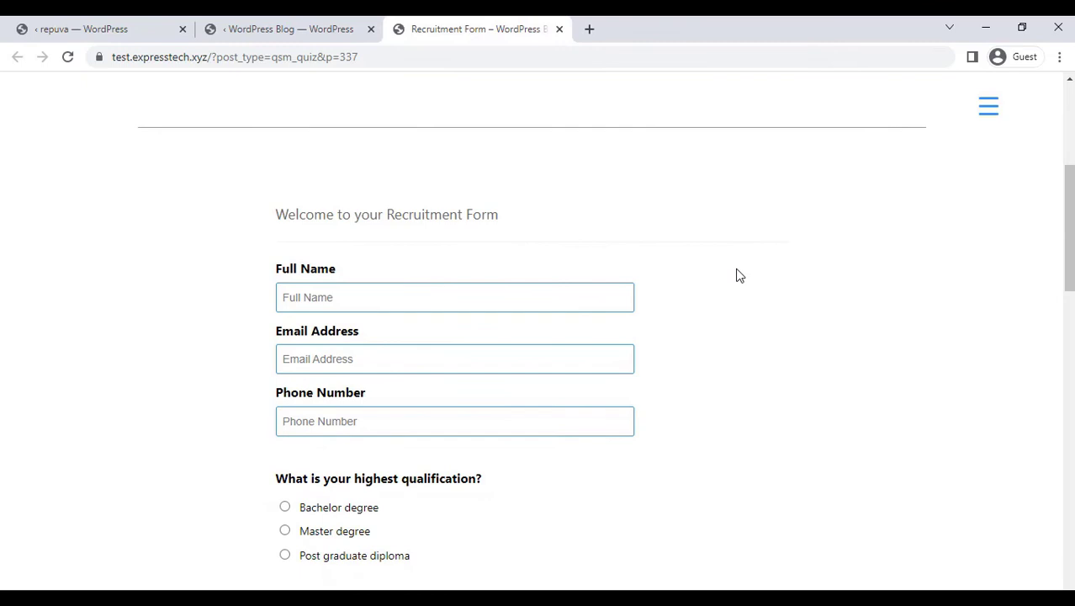
scroll(738, 275, down, 3)
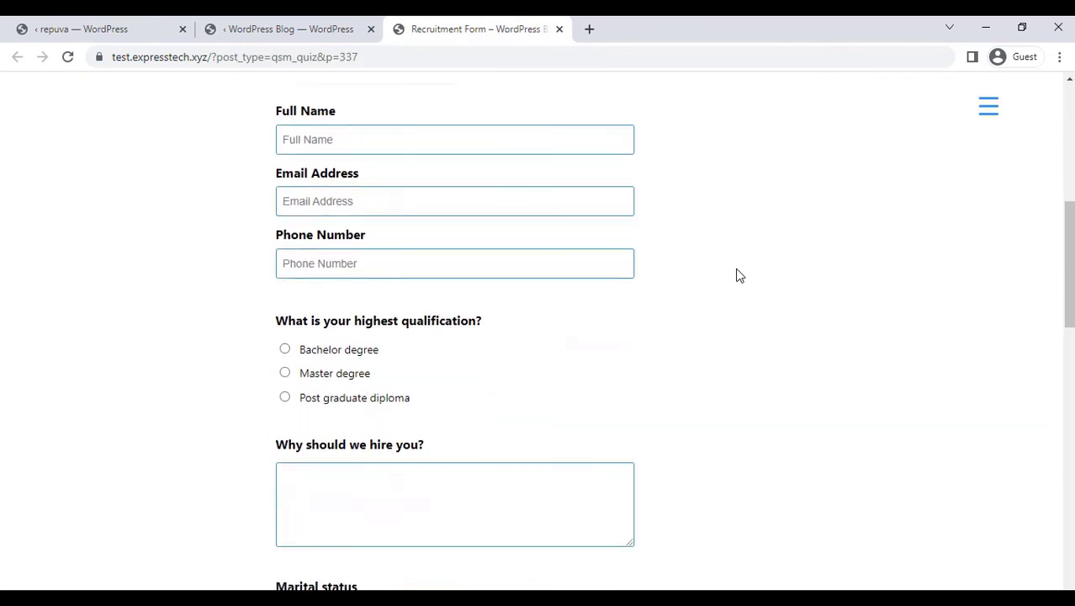
scroll(738, 275, down, 3)
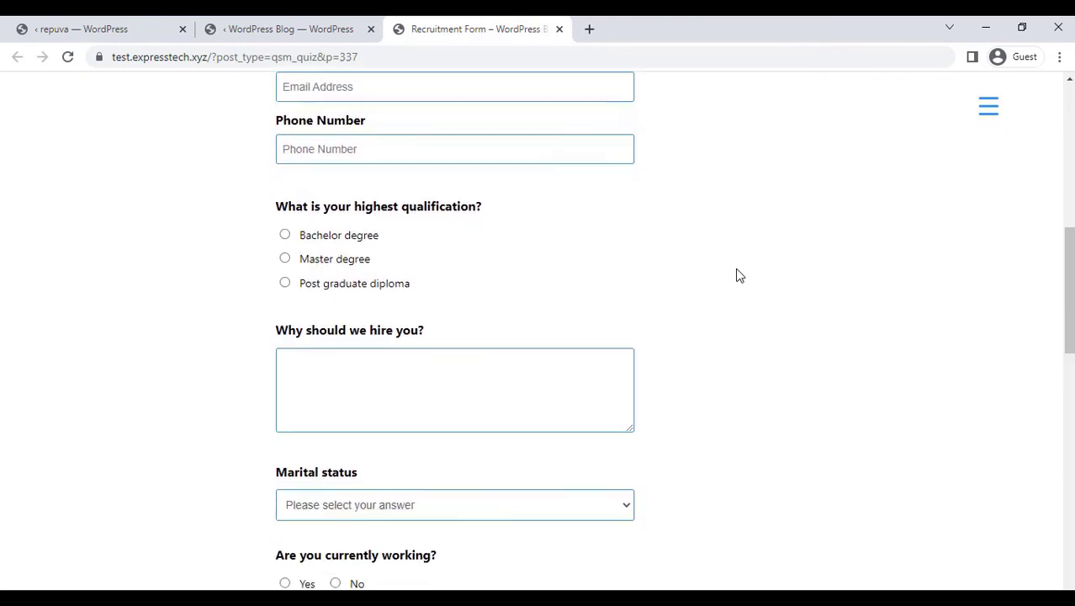